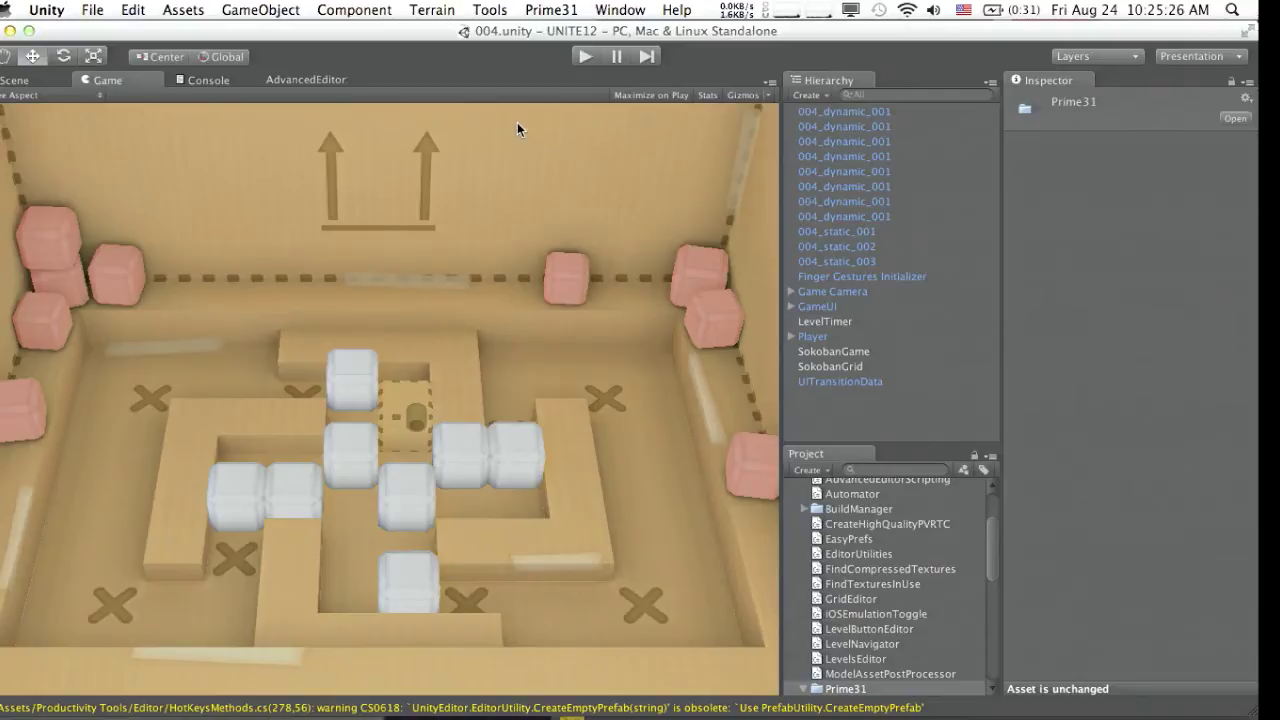
# Open the Resource Checker and review the scene's textures, materials and meshes, ending on the texture list.
pyautogui.press('super+shift+r')
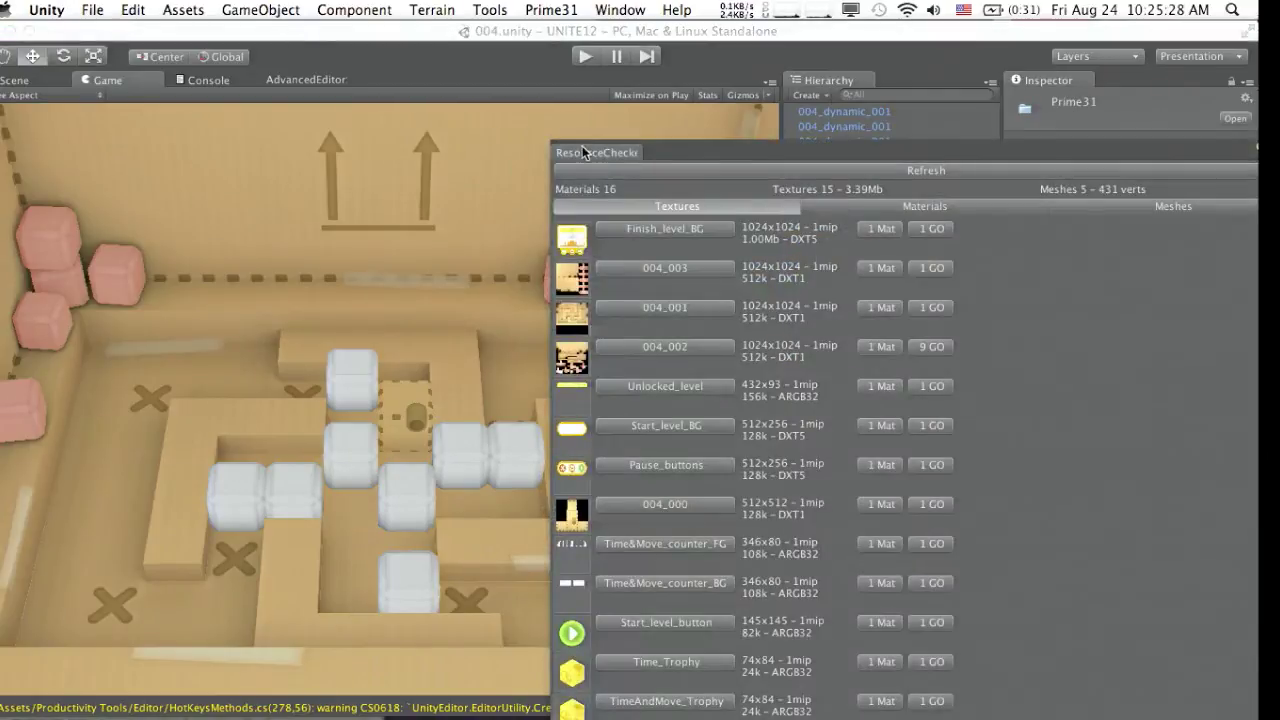
pyautogui.moveTo(648, 154); pyautogui.dragTo(282, 70)
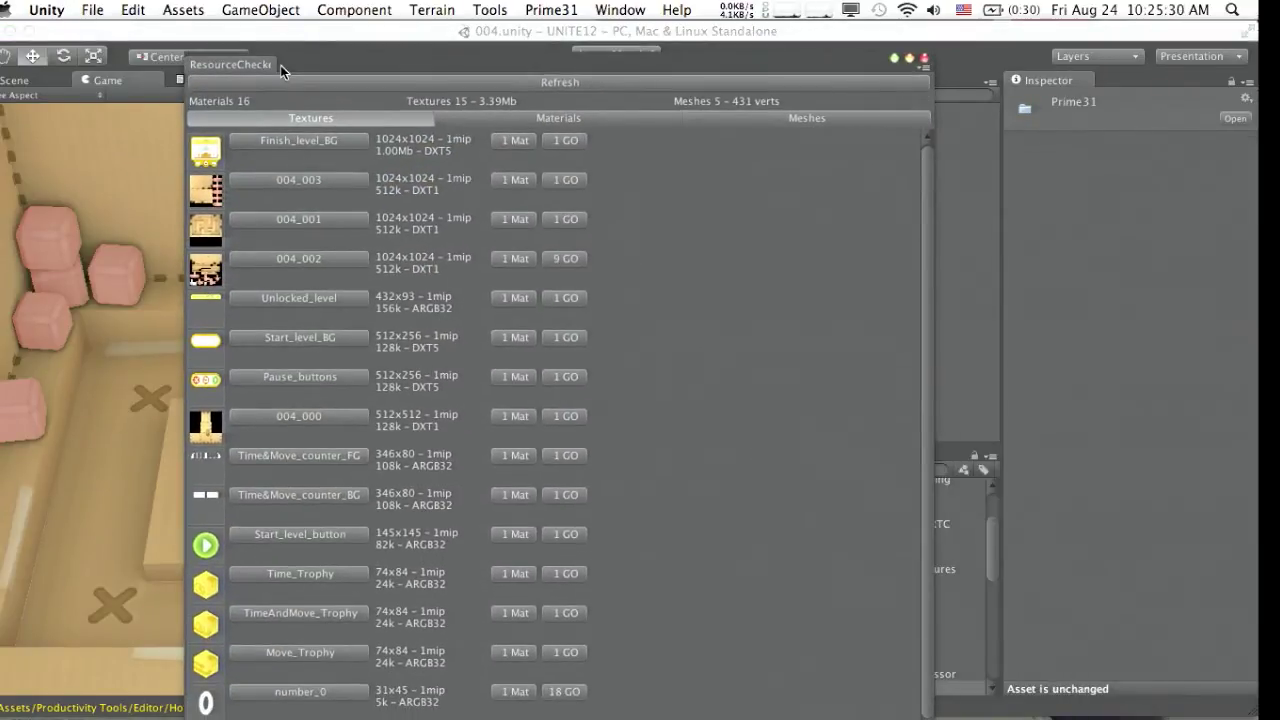
pyautogui.click(476, 121)
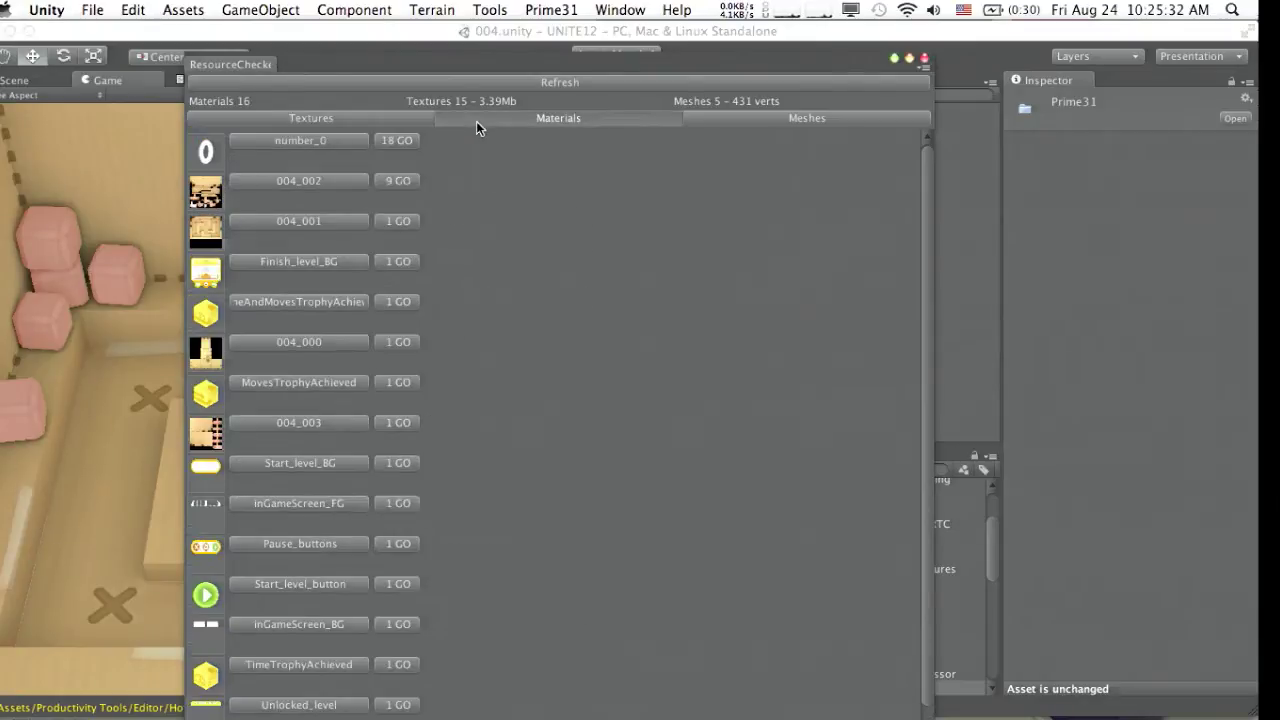
pyautogui.click(732, 115)
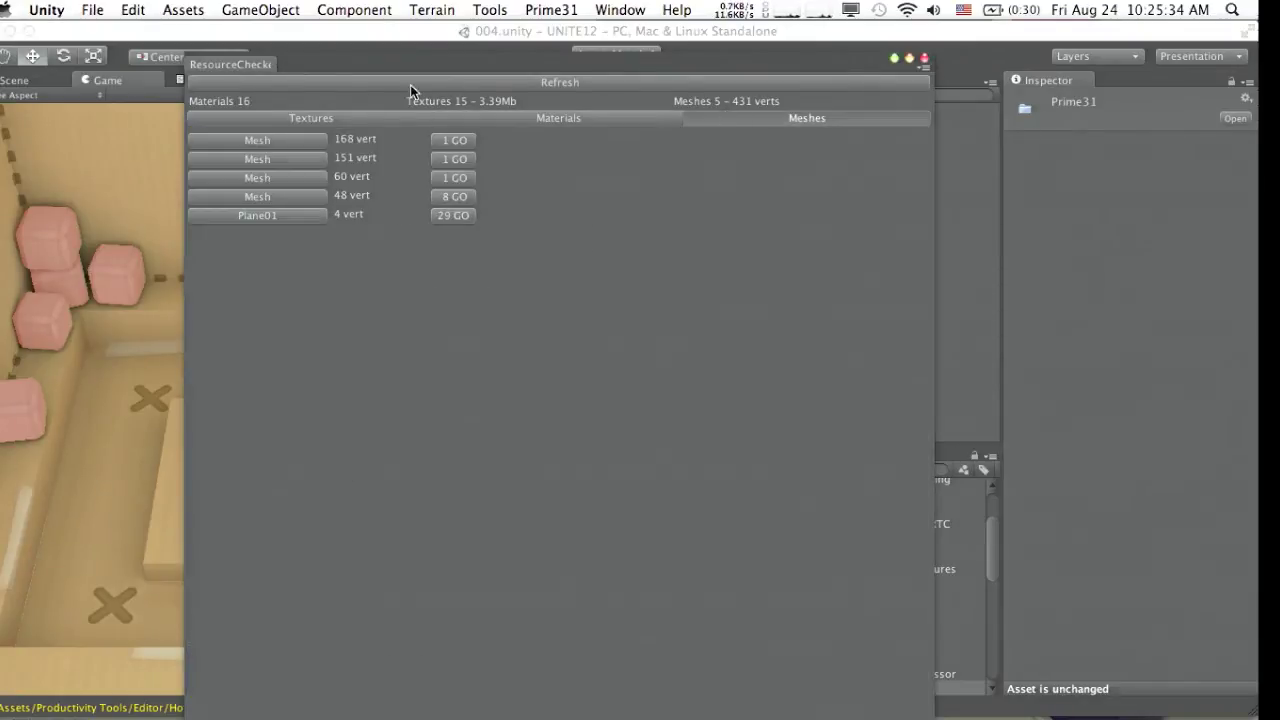
pyautogui.click(297, 120)
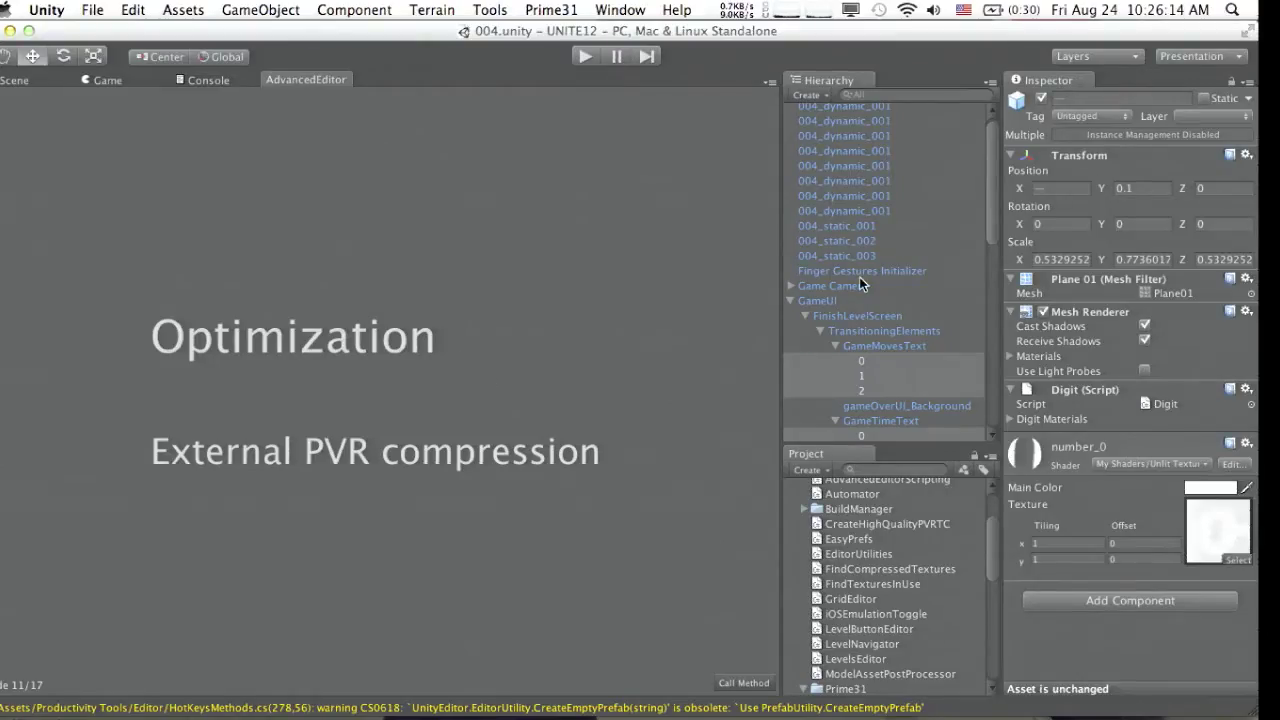
# Collapse the GameUI object in the scene hierarchy.
pyautogui.click(859, 279)
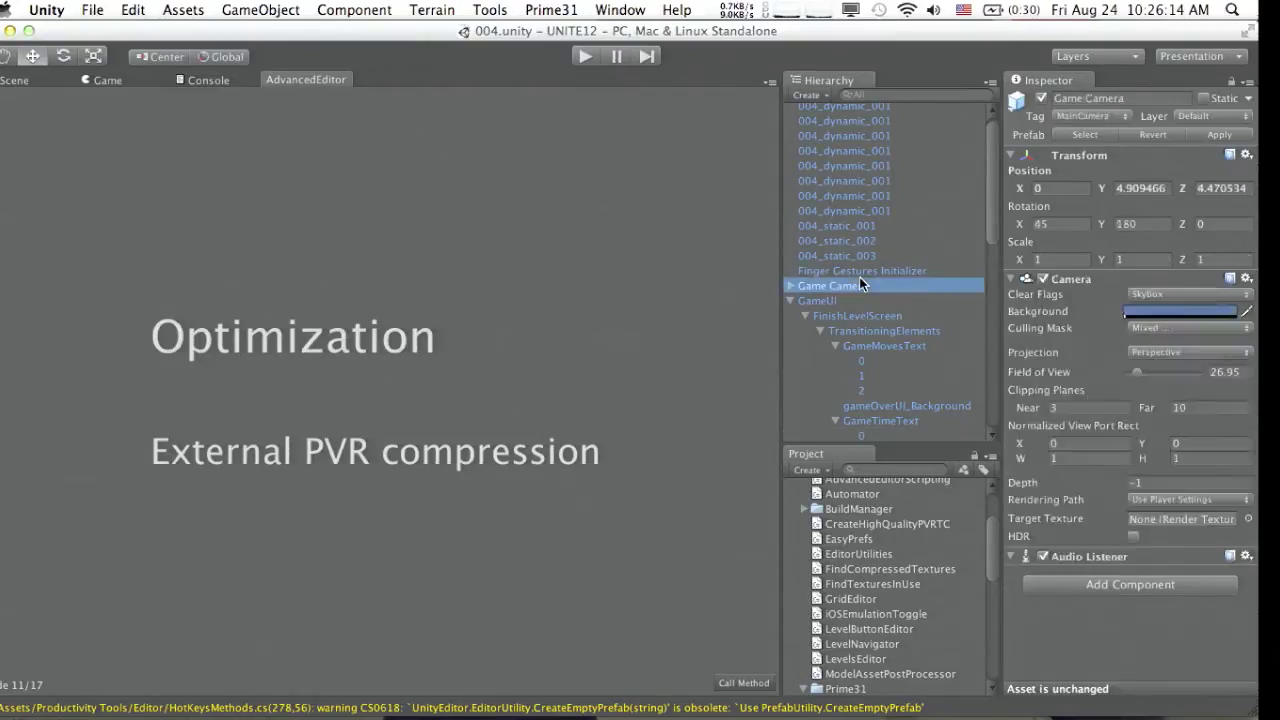
pyautogui.press('Down')
pyautogui.press('Left')
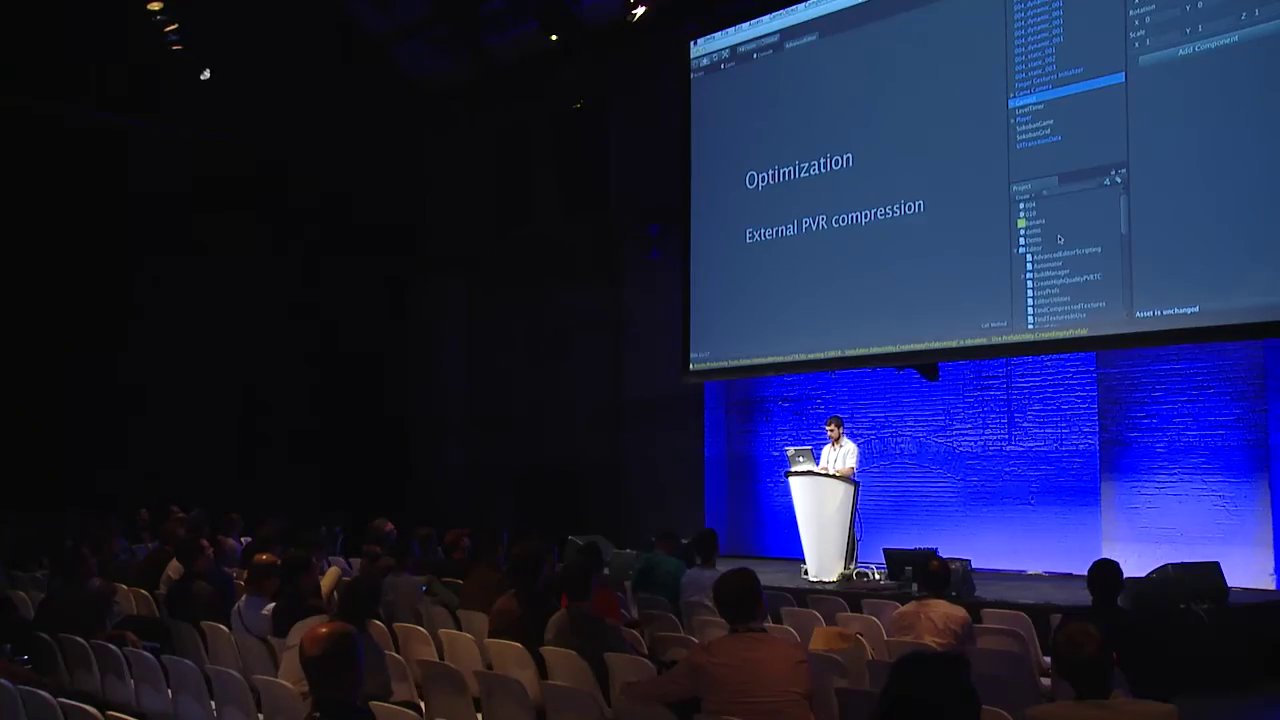
# View the import settings of the banana texture.
pyautogui.click(1045, 221)
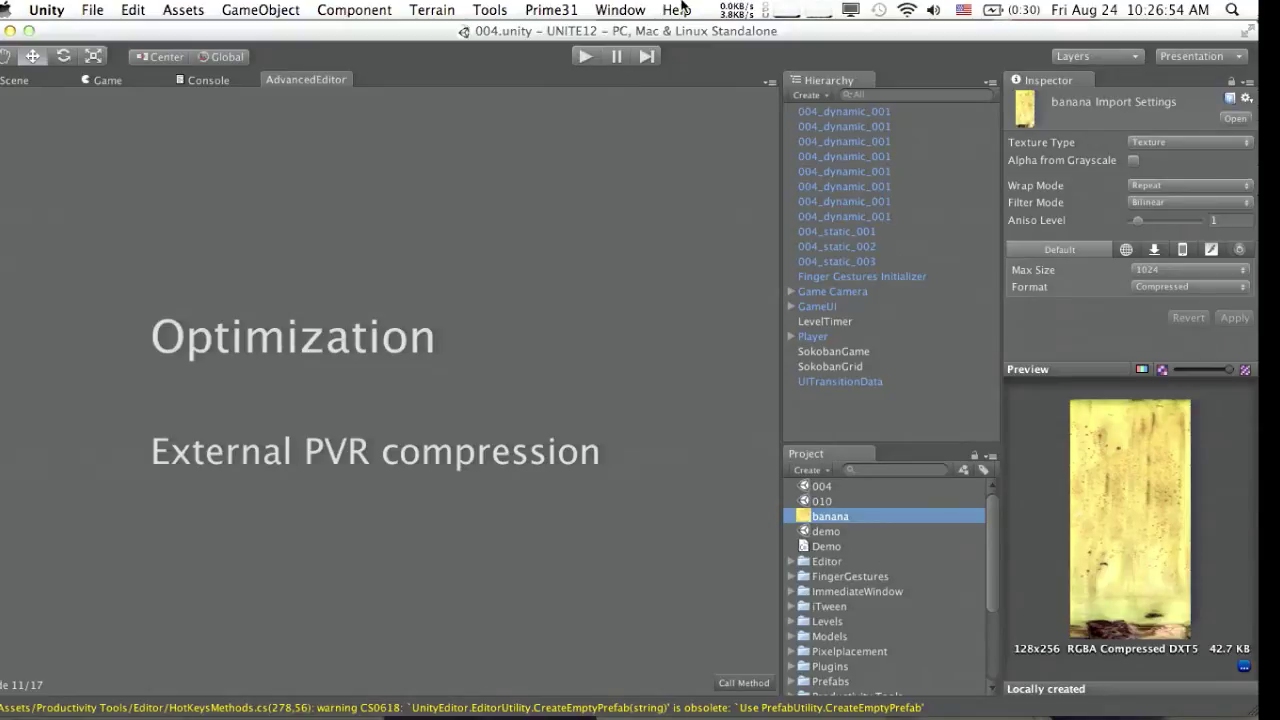
pyautogui.click(683, 8)
pyautogui.moveTo(620, 9)
pyautogui.press('Escape')
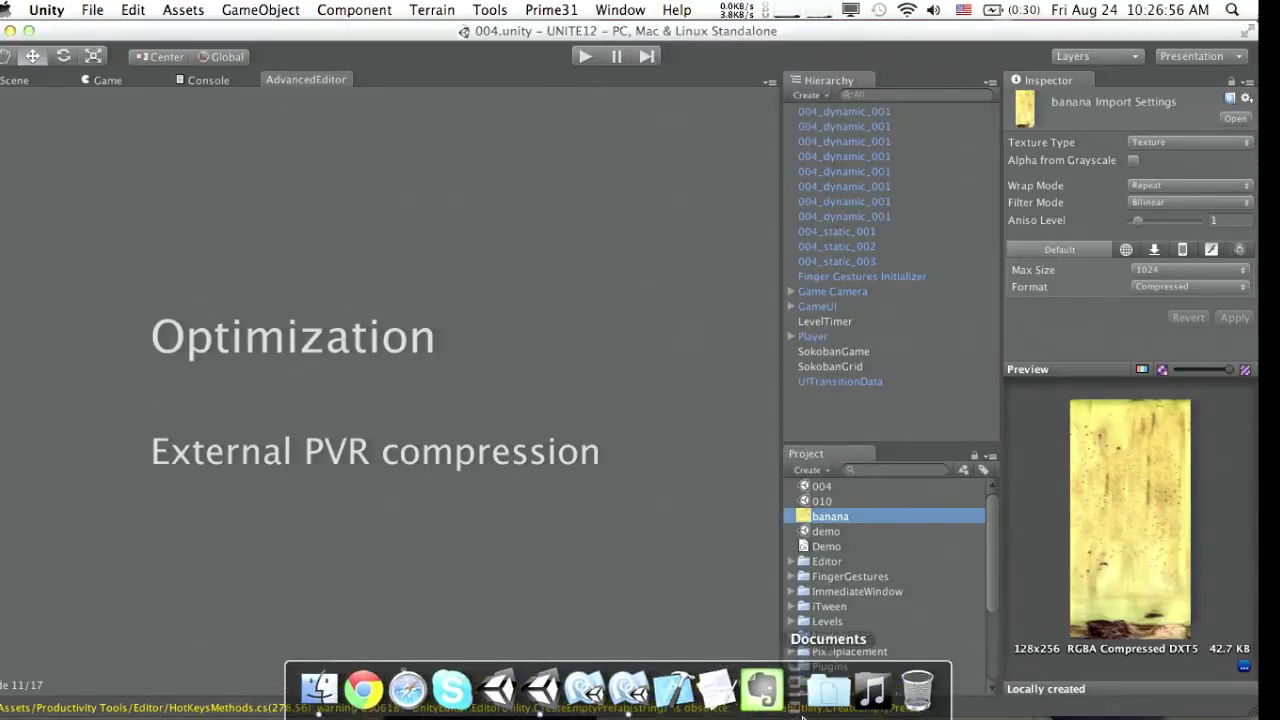
pyautogui.click(750, 682)
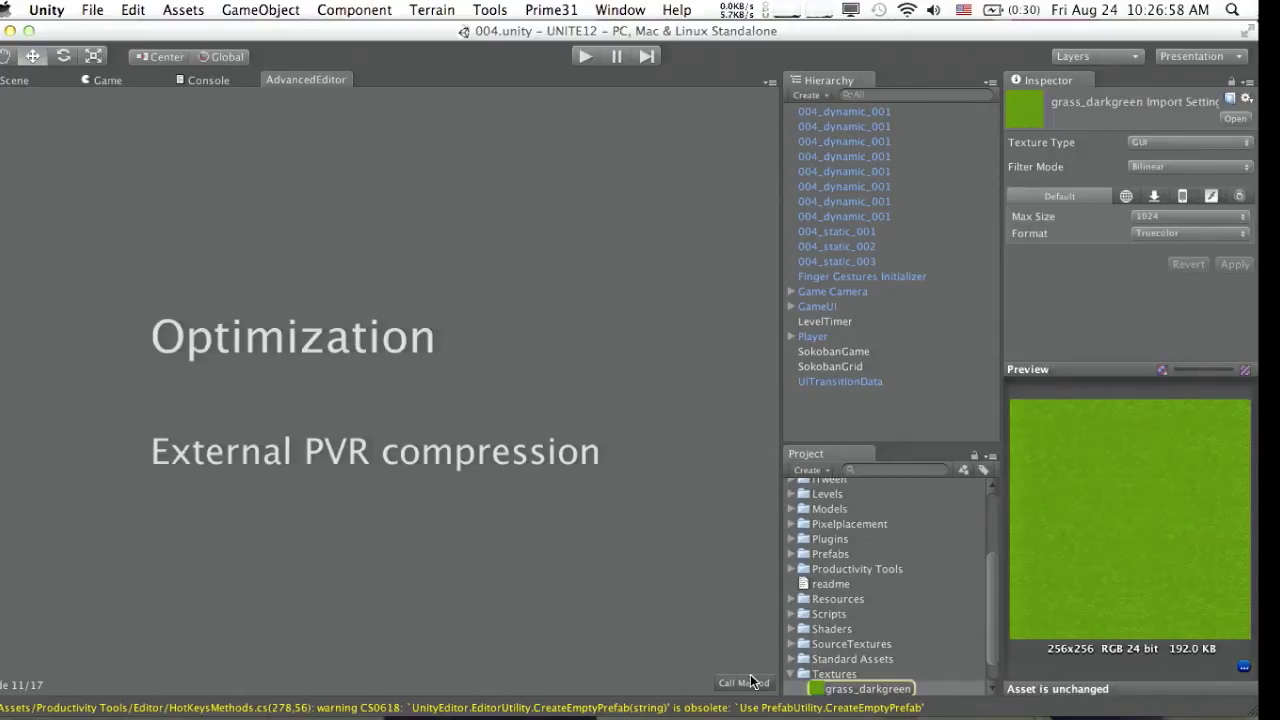
# Set the grass_darkgreen texture's format to Compressed and apply the import settings.
pyautogui.click(886, 688)
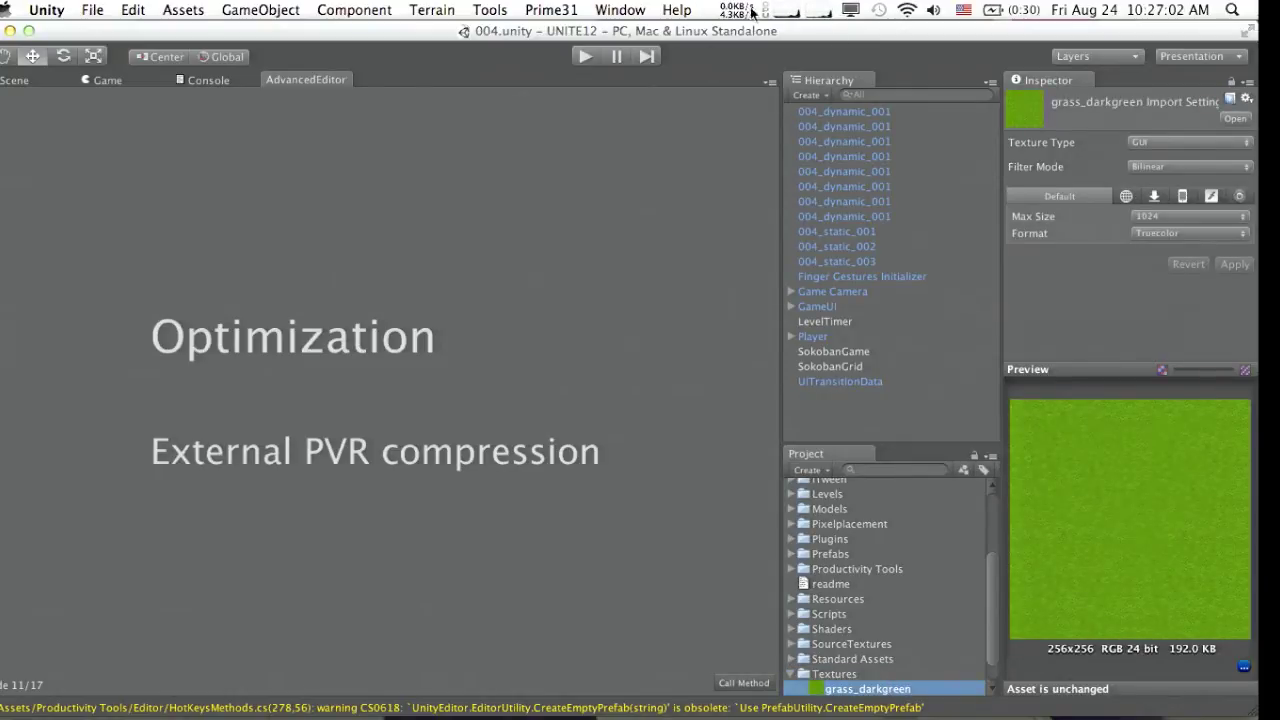
pyautogui.click(1175, 246)
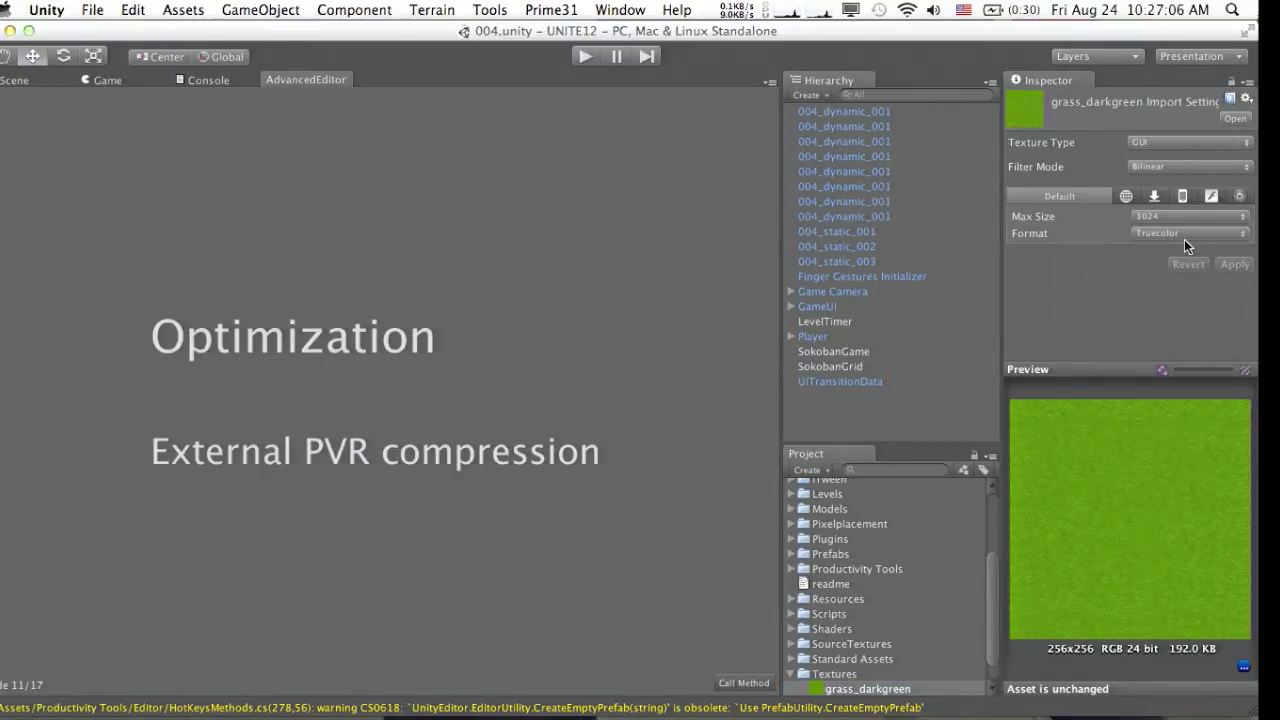
pyautogui.click(1198, 230)
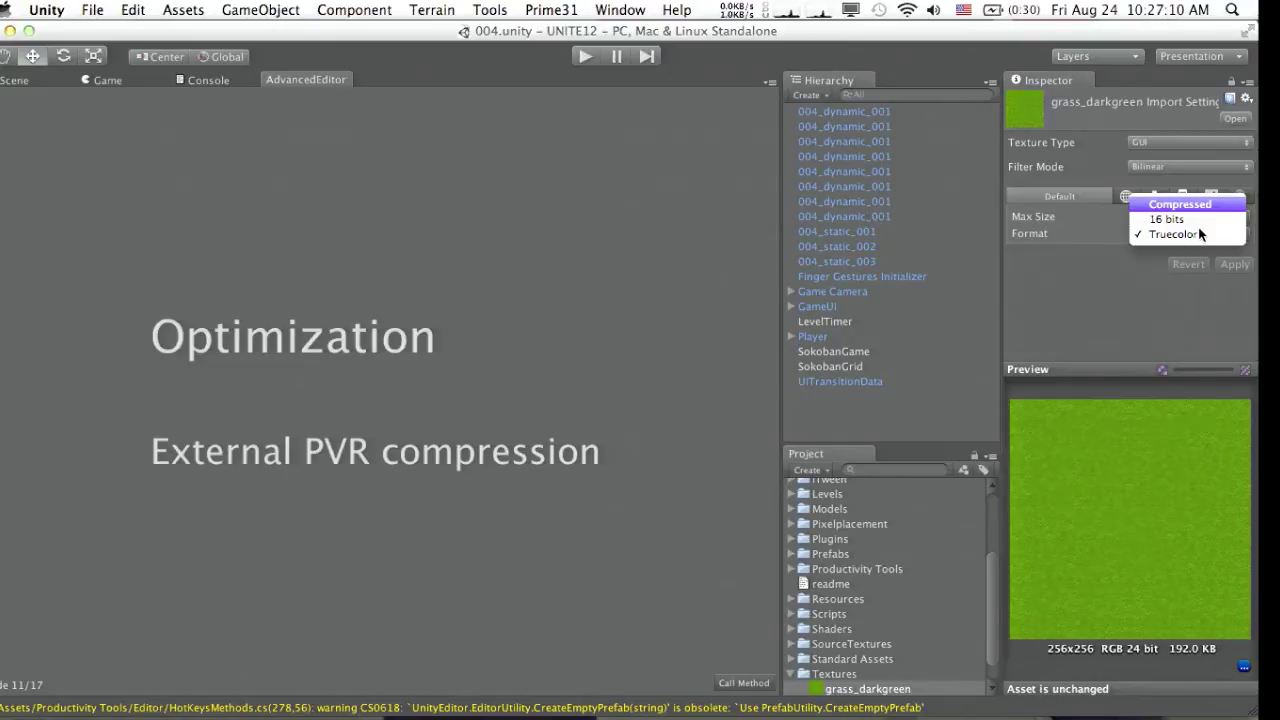
pyautogui.press('Return')
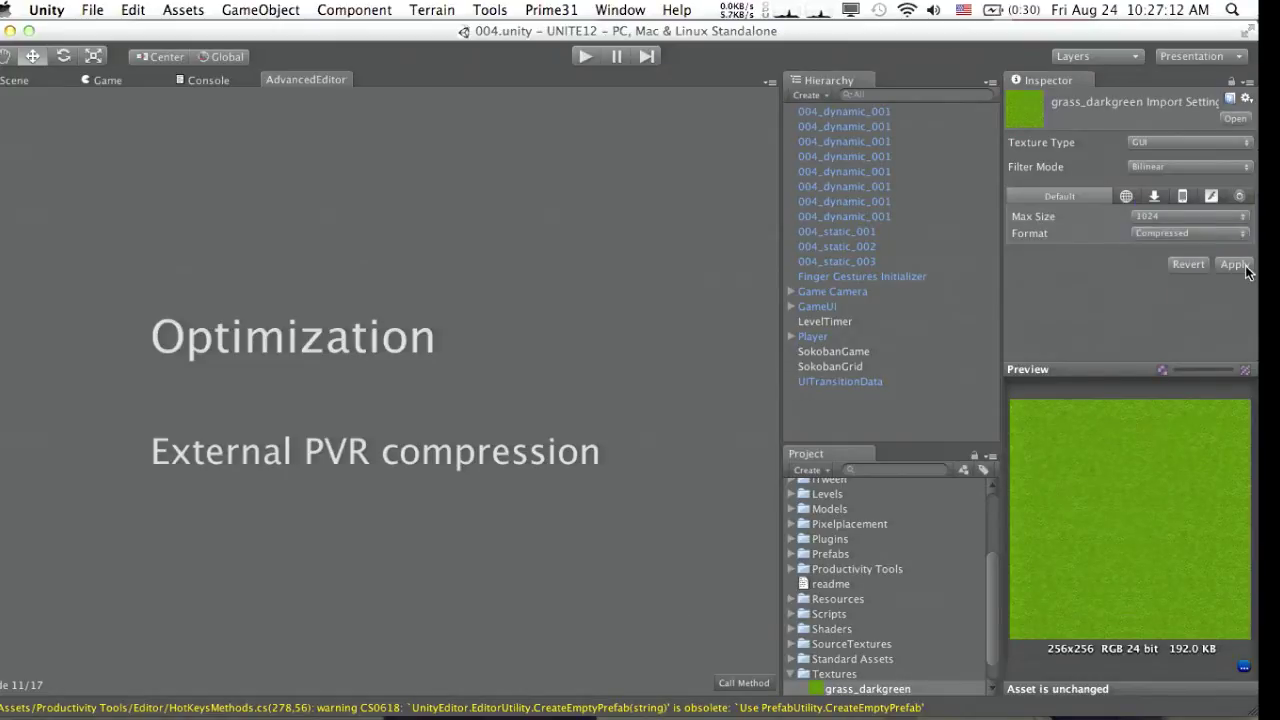
pyautogui.click(1234, 264)
# Enable Compress Assets on Import in the Unity preferences and view the build settings.
pyautogui.press('super+comma')
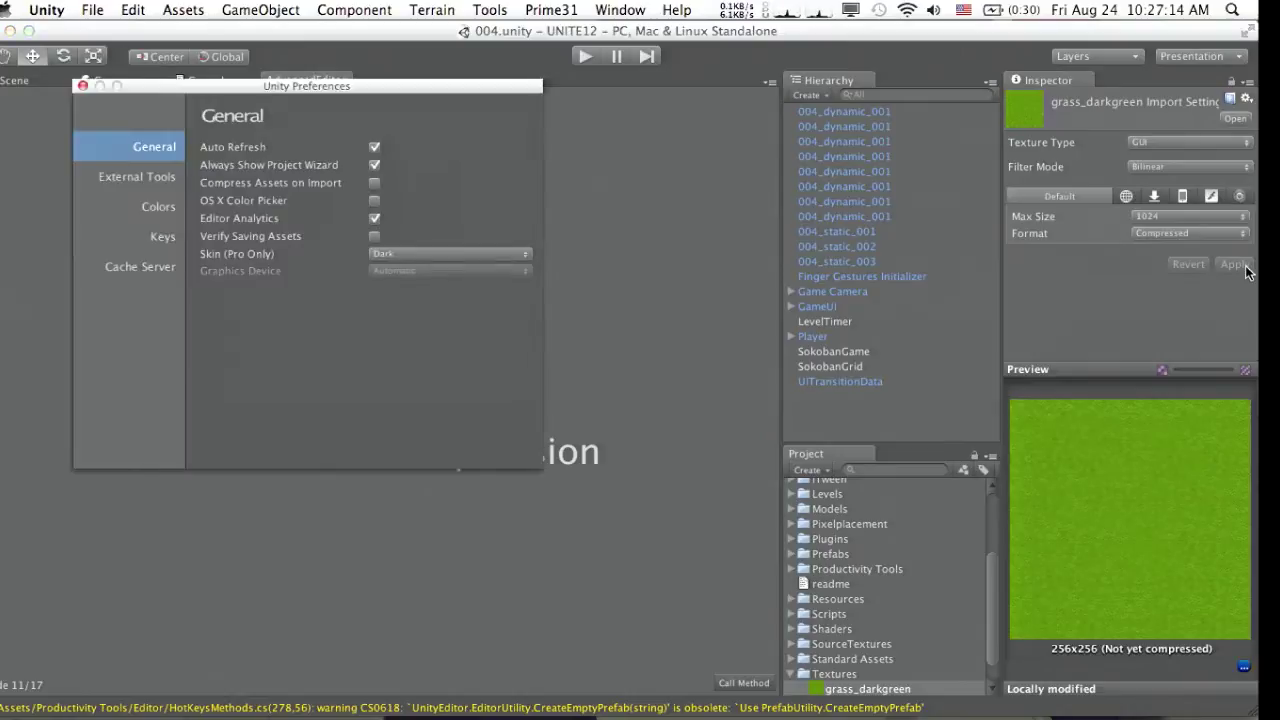
pyautogui.click(374, 184)
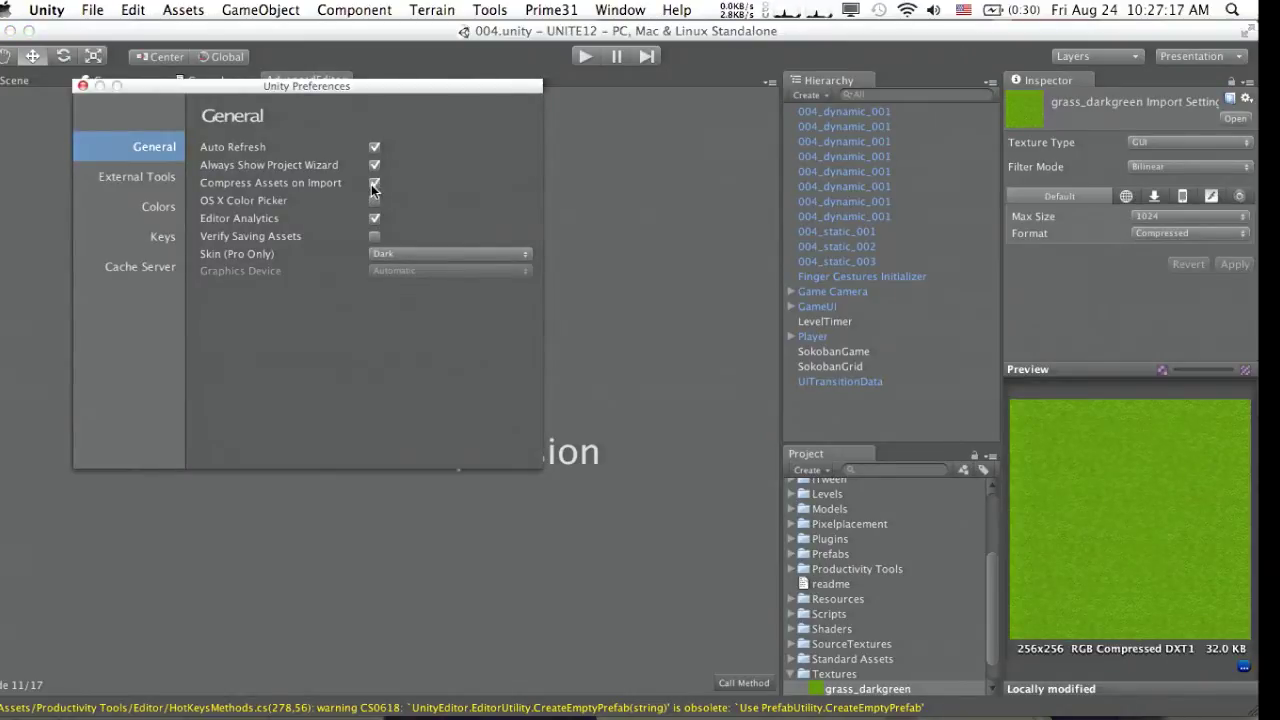
pyautogui.click(84, 86)
pyautogui.press('shift+super+b')
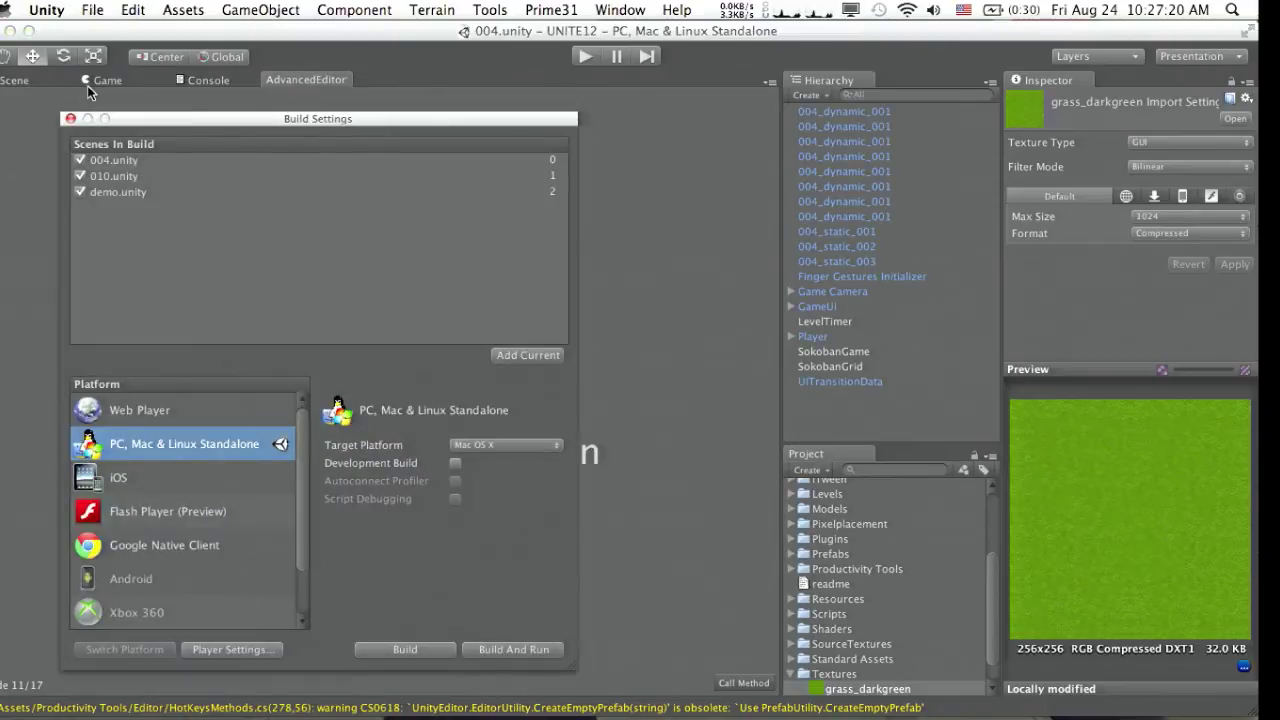
pyautogui.click(70, 118)
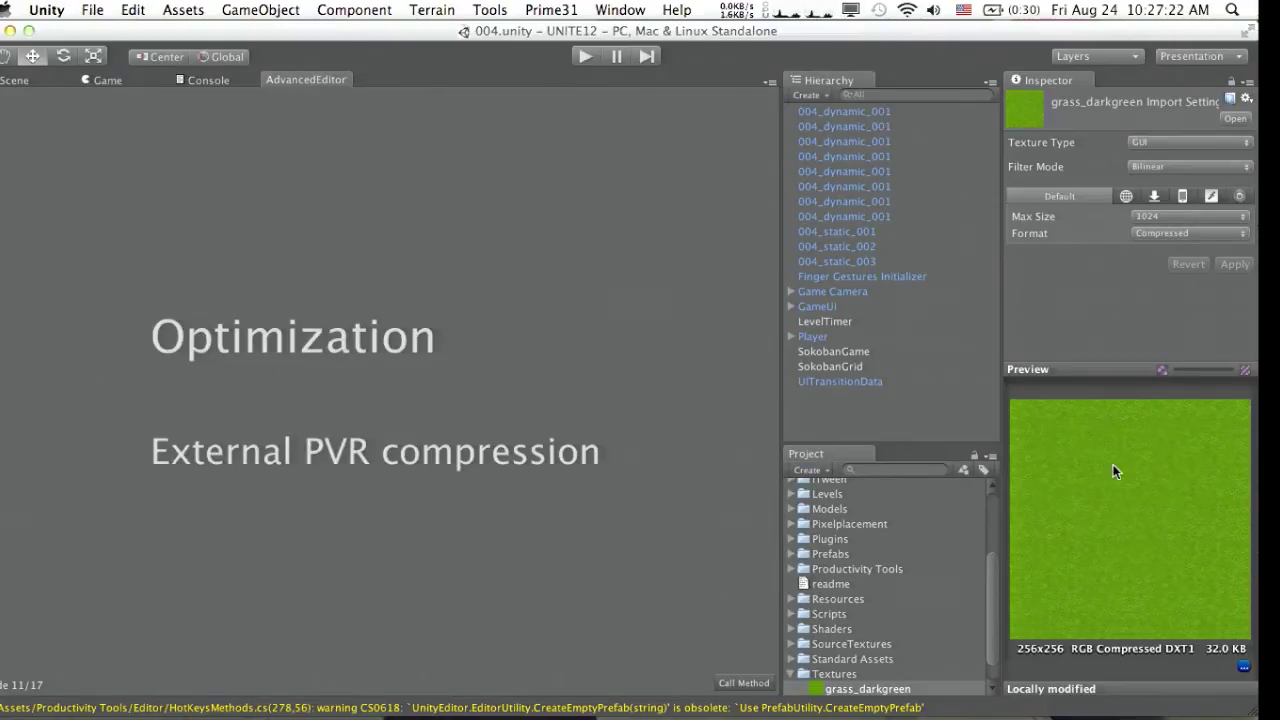
# Run Create High Quality PVRTC on the grass_darkgreen texture.
pyautogui.click(910, 689)
pyautogui.scroll(-1, 905, 640)
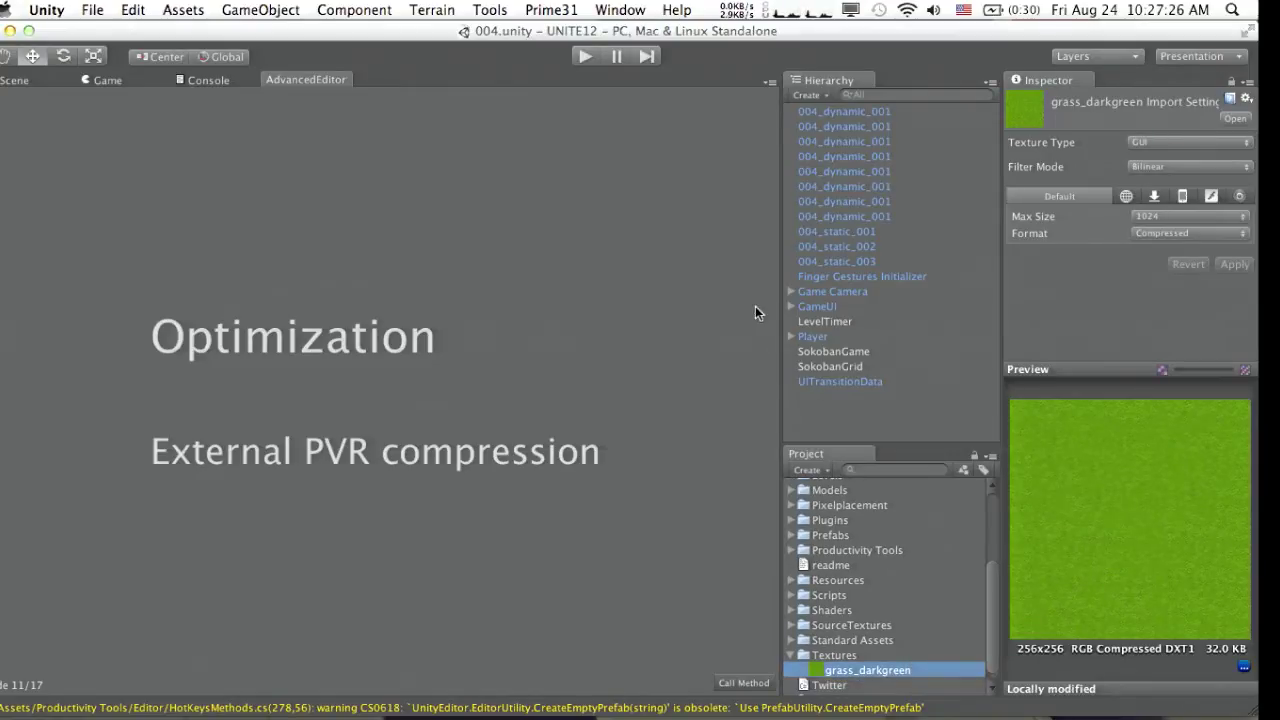
pyautogui.click(620, 9)
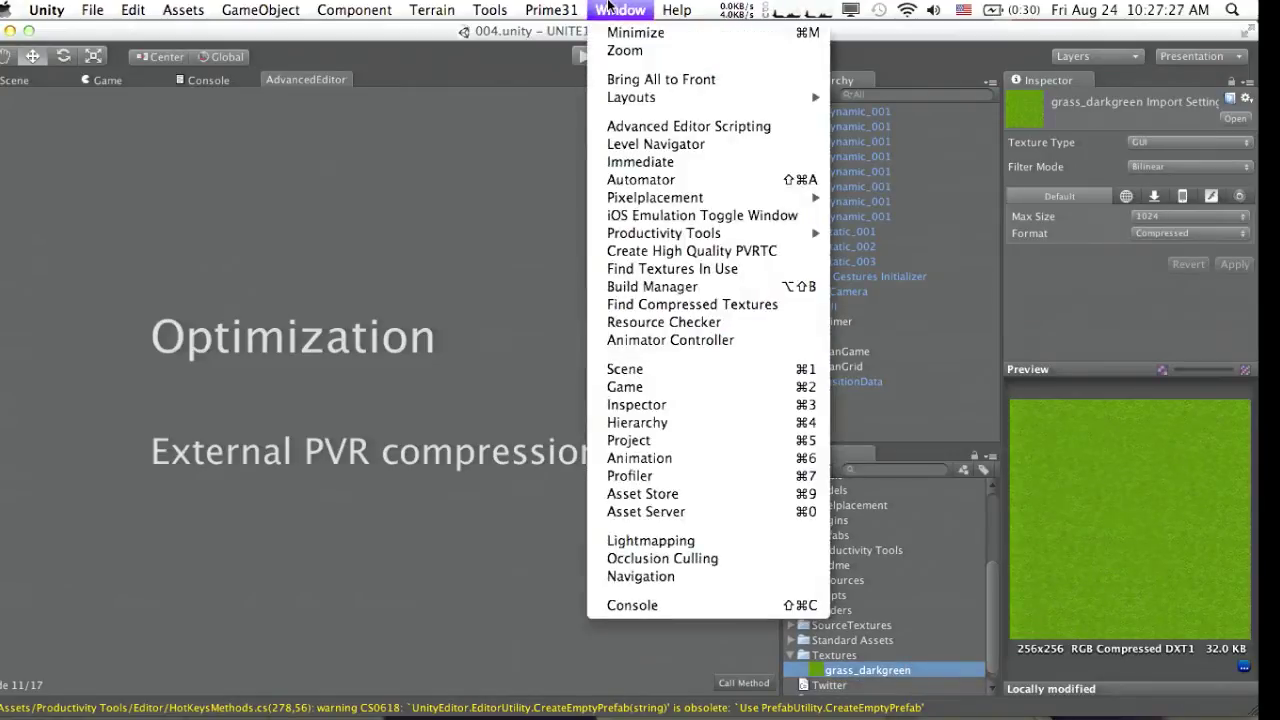
pyautogui.click(683, 253)
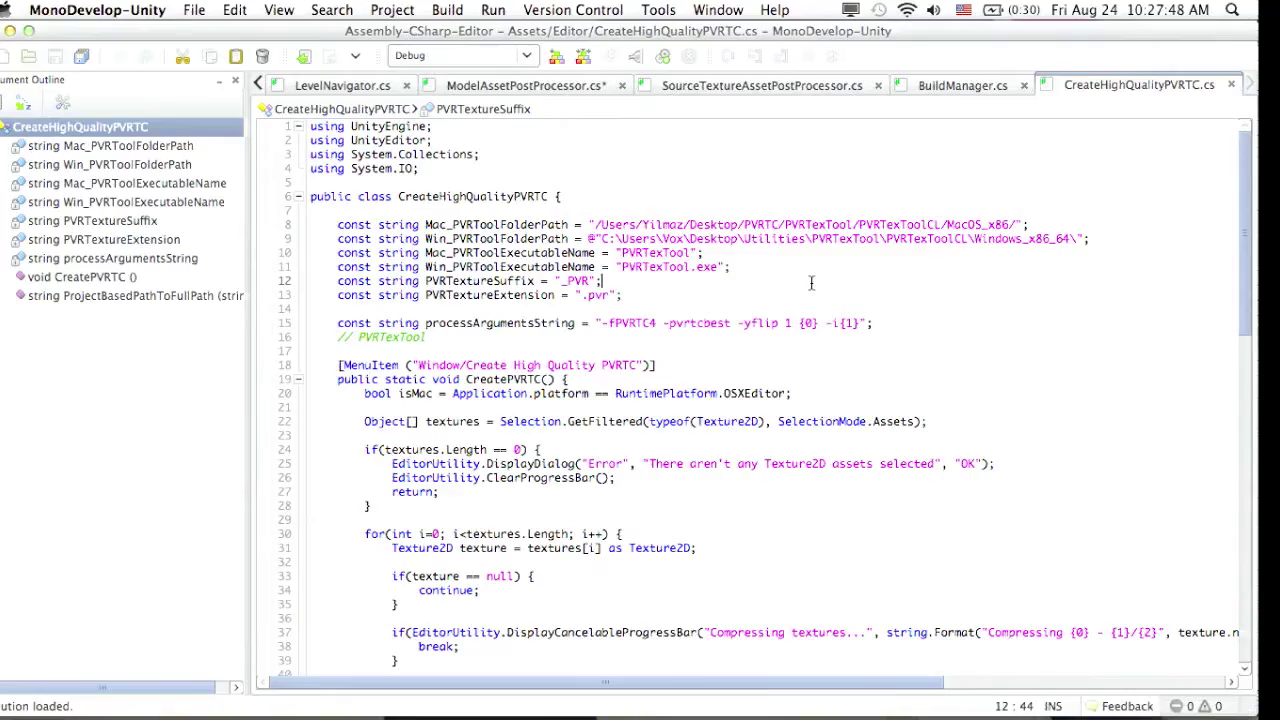
# Examine the tool path, executable name, suffix, extension and process argument constants at the start of CreateHighQualityPVRTC.cs.
pyautogui.press('Up')
pyautogui.press('Up')
pyautogui.press('Up')
pyautogui.press('Up')
pyautogui.press('End')
pyautogui.press('Down')
pyautogui.press('Down')
pyautogui.press('Down')
pyautogui.press('Down')
pyautogui.press('Down')
pyautogui.press('Down')
pyautogui.press('Down')
pyautogui.press('End')
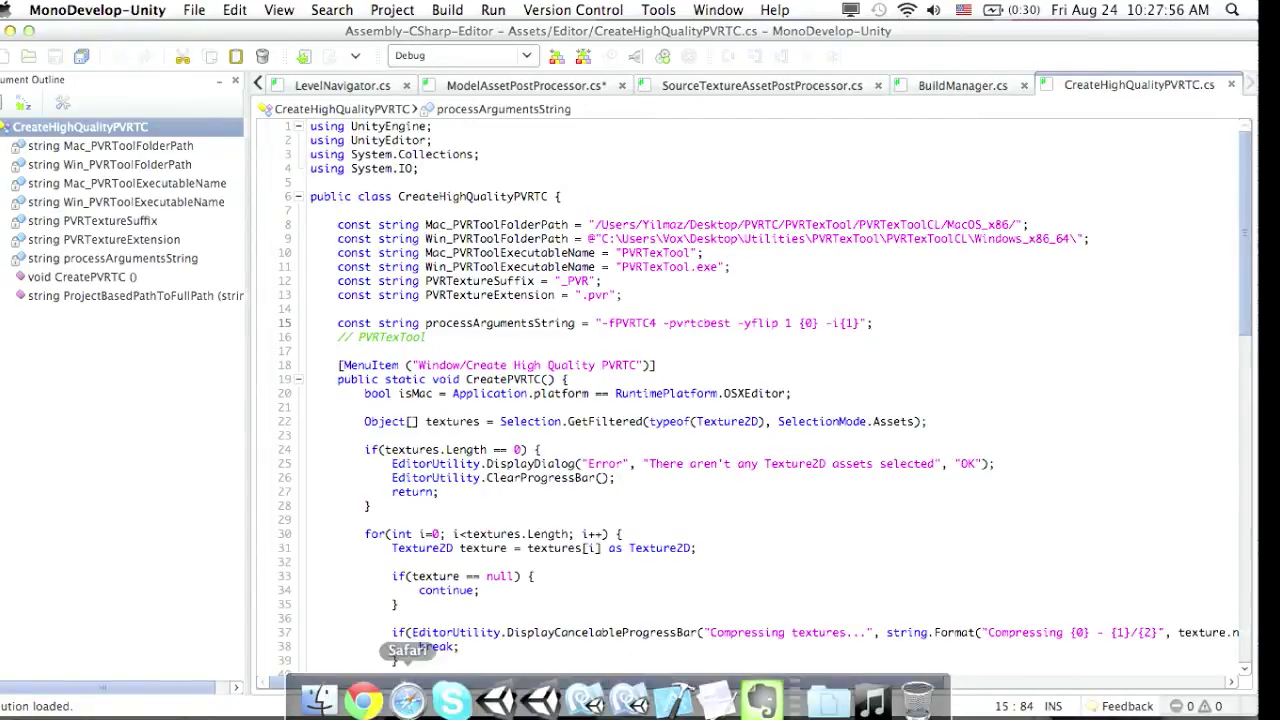
# Switch to Finder and browse the desktop's PVRTC folder through PVRTexTool and PVRTexToolCL to the MacOS_x86 folder.
pyautogui.click(332, 688)
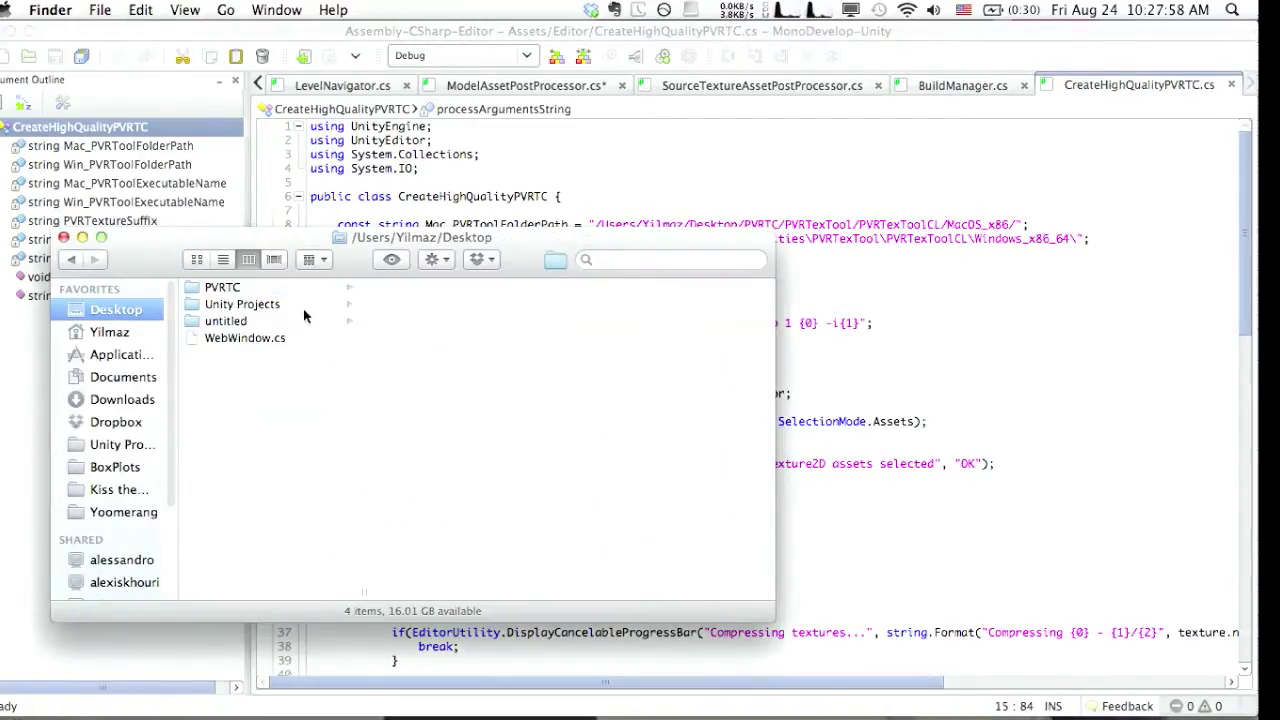
pyautogui.click(299, 298)
pyautogui.press('Up')
pyautogui.press('Right')
pyautogui.press('Right')
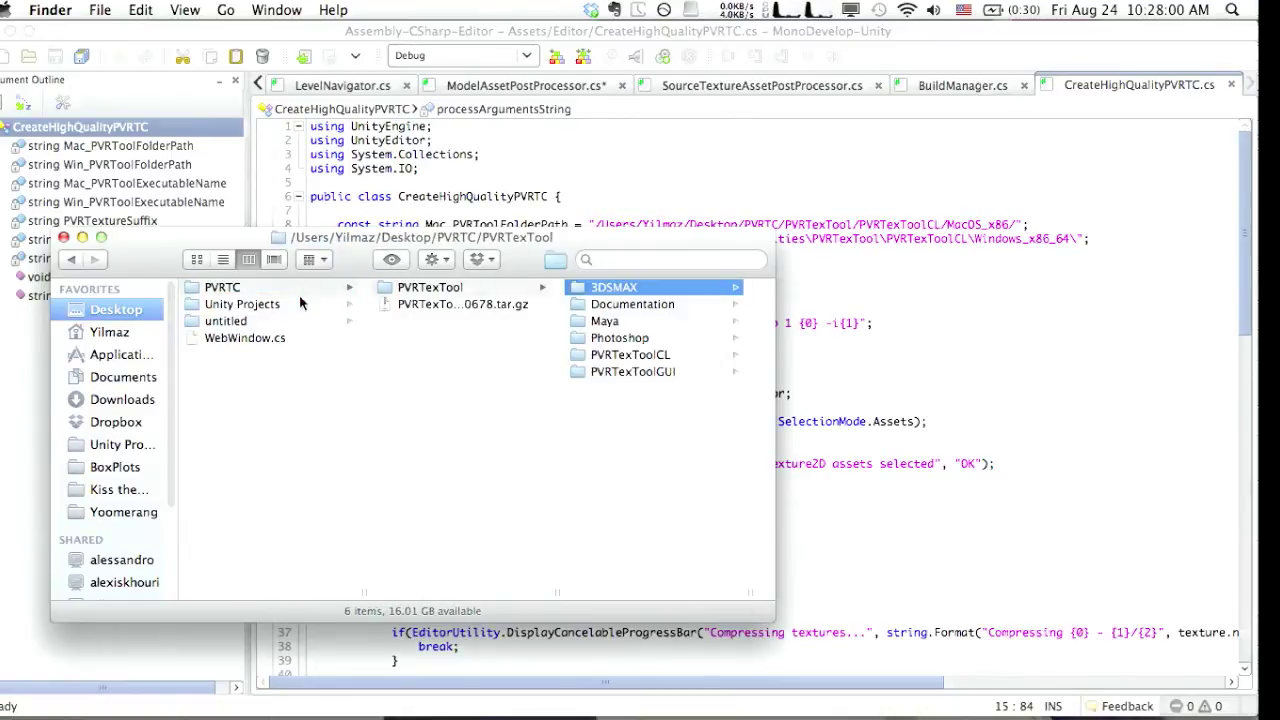
pyautogui.press('Down')
pyautogui.press('Down')
pyautogui.press('Down')
pyautogui.press('Down')
pyautogui.press('Right')
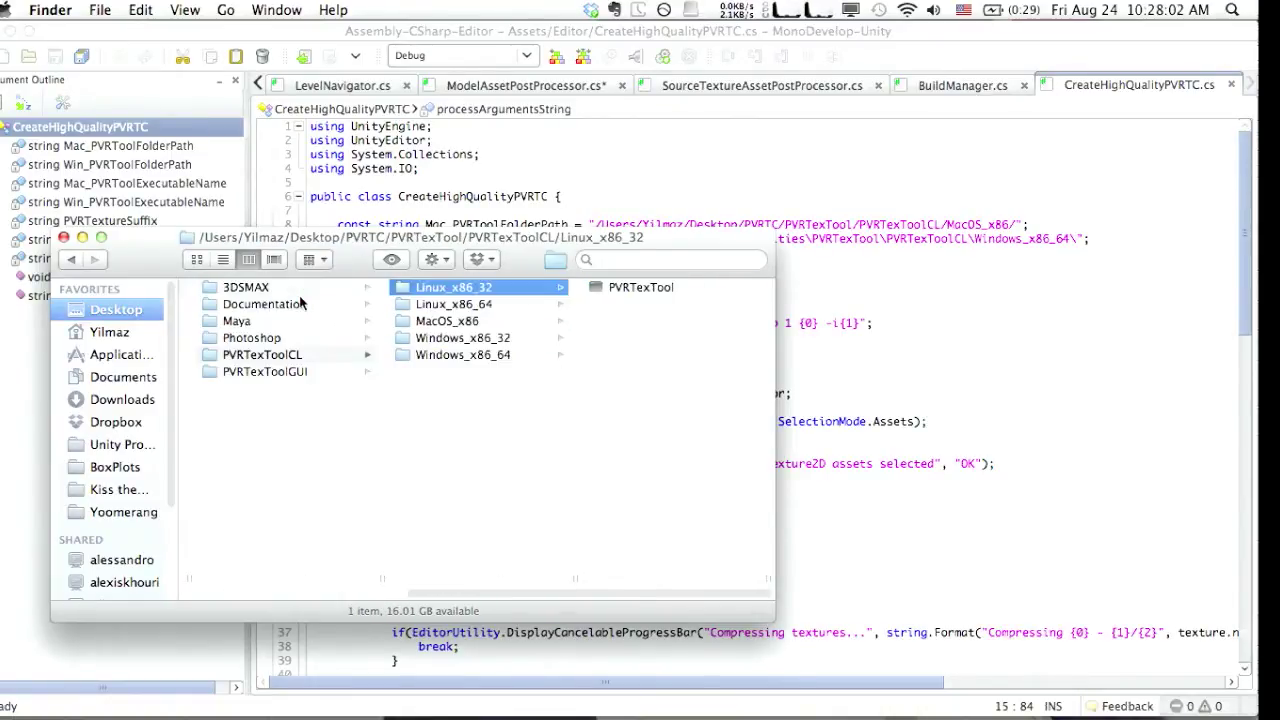
pyautogui.press('Down')
pyautogui.press('Down')
pyautogui.press('Up')
pyautogui.press('Up')
pyautogui.press('Down')
pyautogui.press('Down')
# Return to MonoDevelop and examine the MenuItem attribute, the CreatePVRTC declaration and the Selection.GetFiltered call that collects the textures.
pyautogui.press('super+Tab')
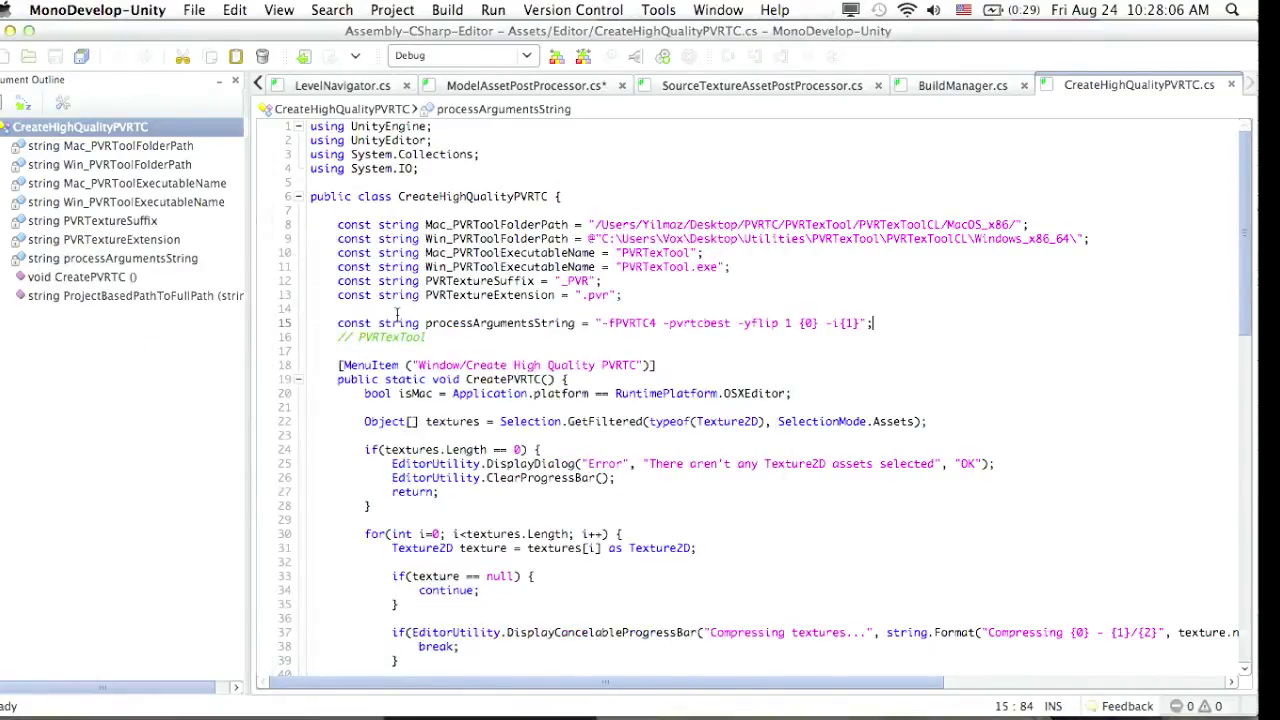
pyautogui.click(397, 314)
pyautogui.scroll(-3, 500, 265)
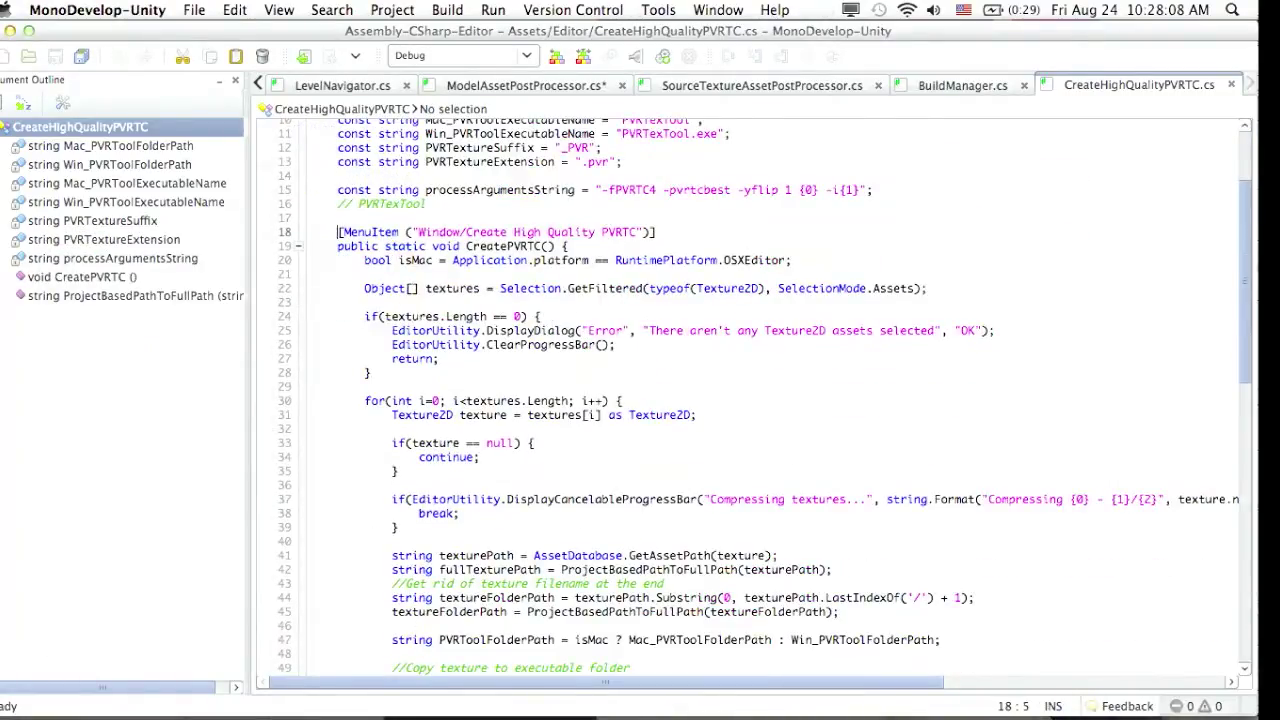
pyautogui.hotkey('shift', 'End')
pyautogui.press('Down')
pyautogui.press('Home')
pyautogui.hotkey('shift', 'End')
pyautogui.press('Down')
pyautogui.press('Down')
pyautogui.click(566, 288)
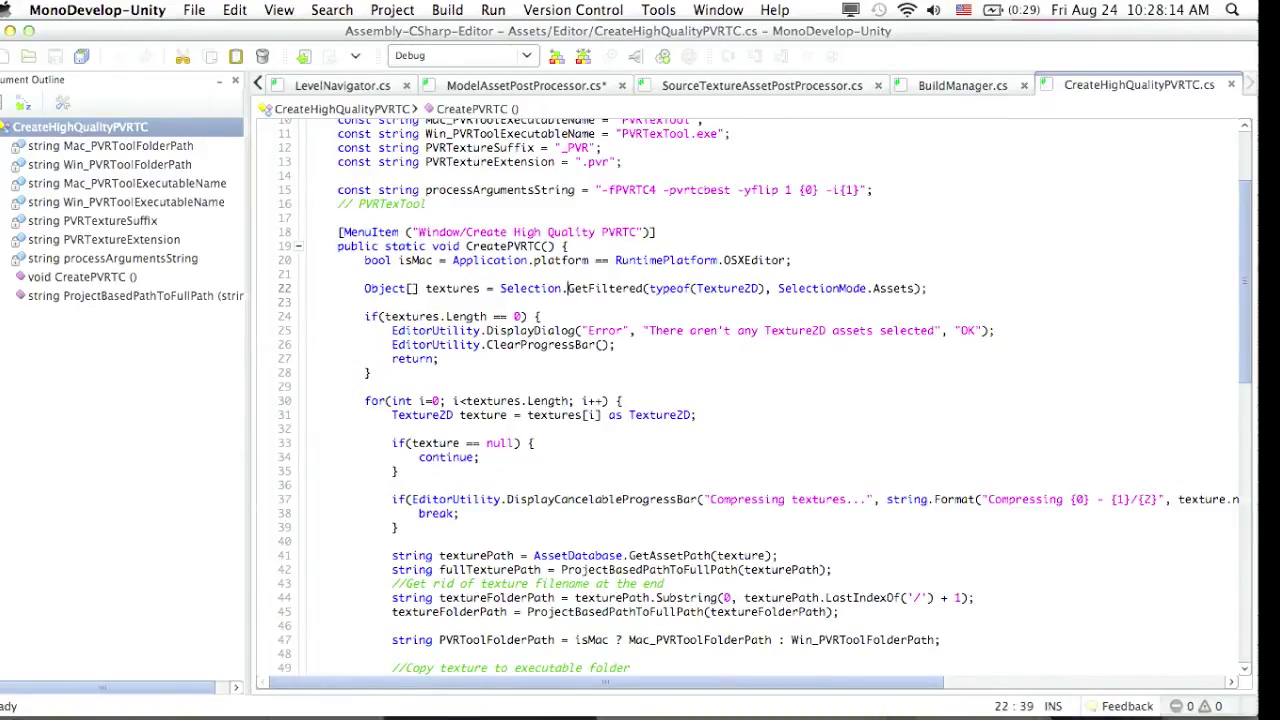
pyautogui.hotkey('shift', 'alt', 'Right')
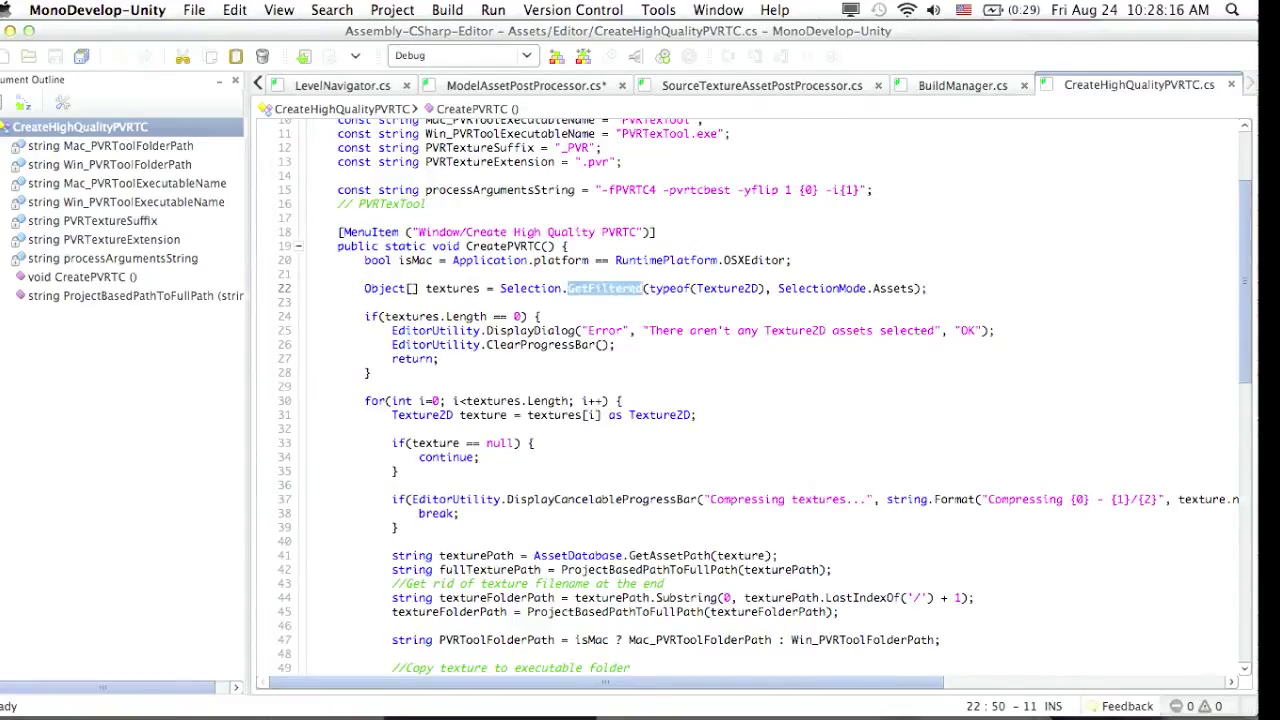
pyautogui.hotkey('alt', 'Right')
pyautogui.hotkey('alt', 'Right')
pyautogui.hotkey('shift', 'alt', 'Left')
# Examine the empty-selection check and the texture loop, highlighting the DisplayCancelableProgressBar call.
pyautogui.press('Down')
pyautogui.press('Down')
pyautogui.press('Down')
pyautogui.press('Down')
pyautogui.press('Down')
pyautogui.press('Down')
pyautogui.press('Down')
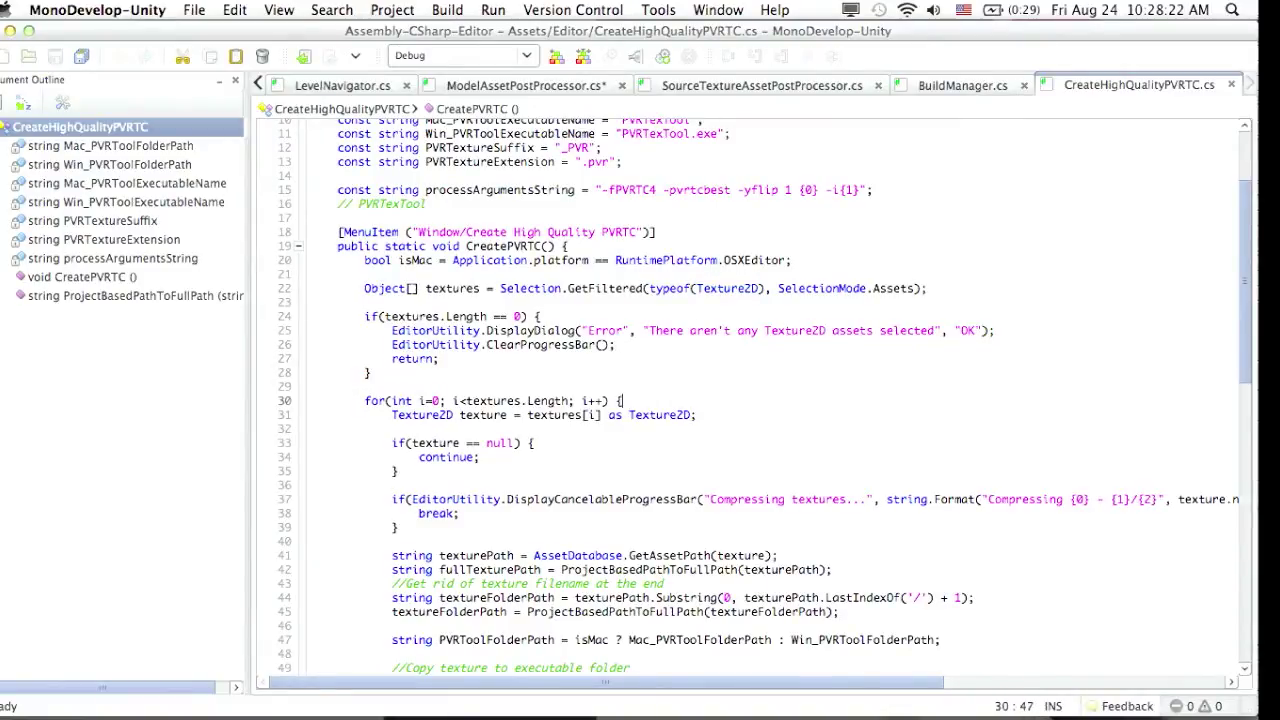
pyautogui.press('Down')
pyautogui.press('Down')
pyautogui.press('Down')
pyautogui.press('Down')
pyautogui.press('Down')
pyautogui.press('Down')
pyautogui.scroll(-6, 643, 238)
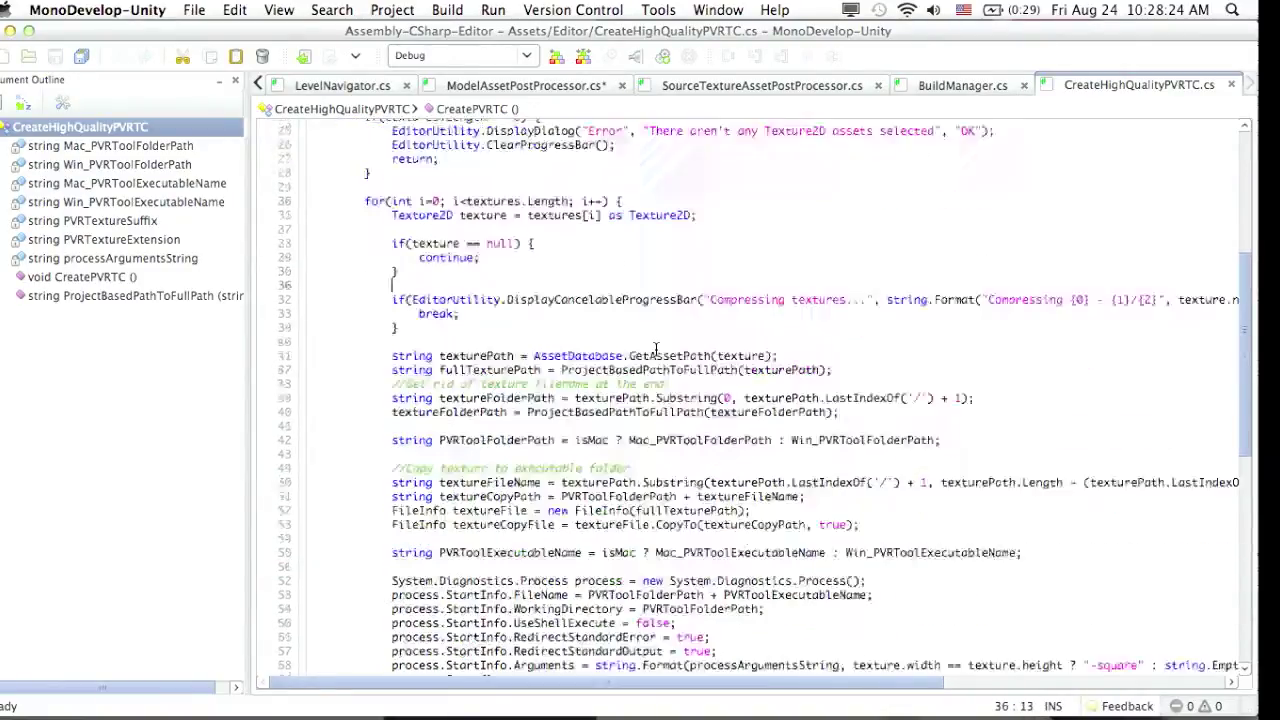
pyautogui.doubleClick(643, 235)
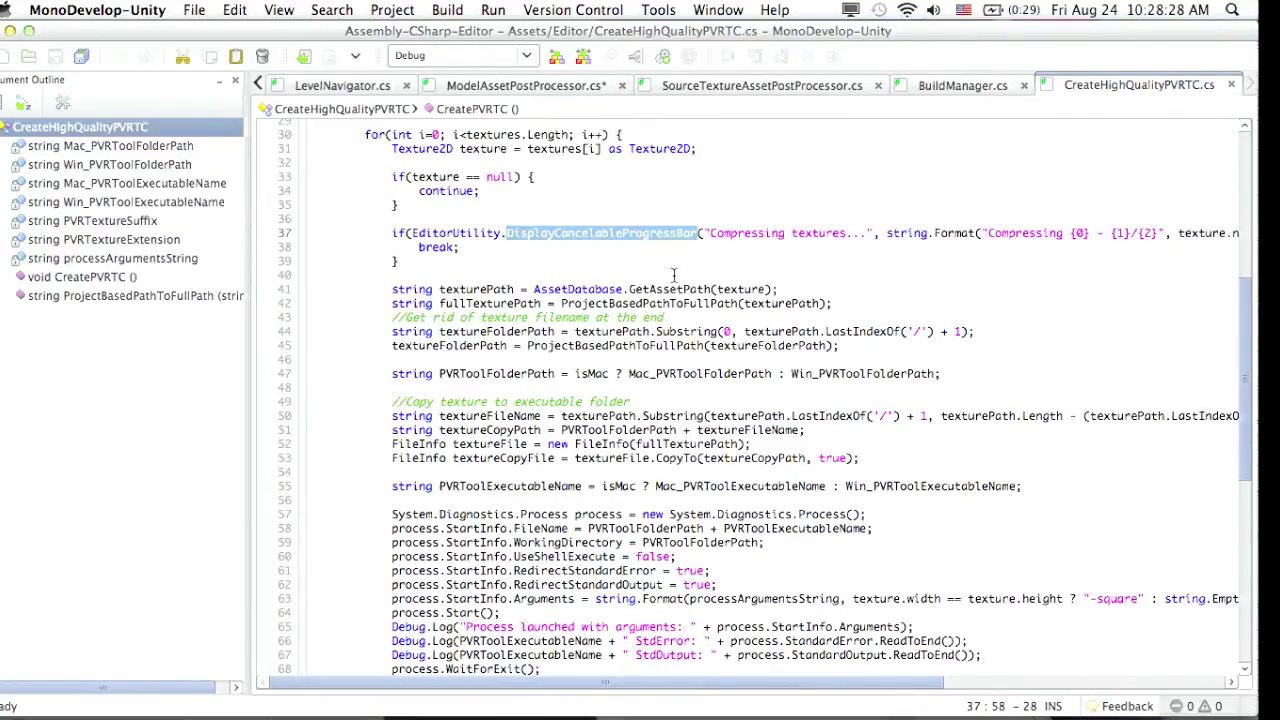
# Examine the texture path, file copy and process setup code, highlighting the StartInfo.FileName and StartInfo.WorkingDirectory assignments.
pyautogui.scroll(-2, 668, 285)
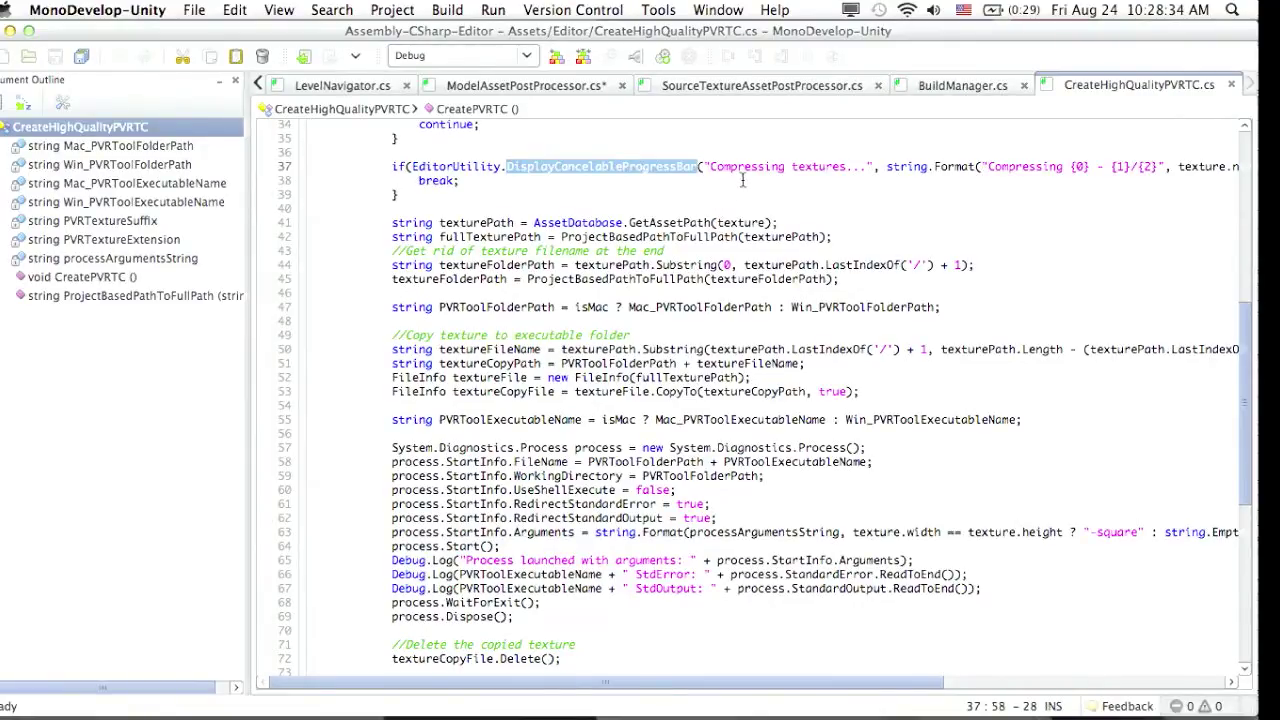
pyautogui.scroll(-4, 709, 251)
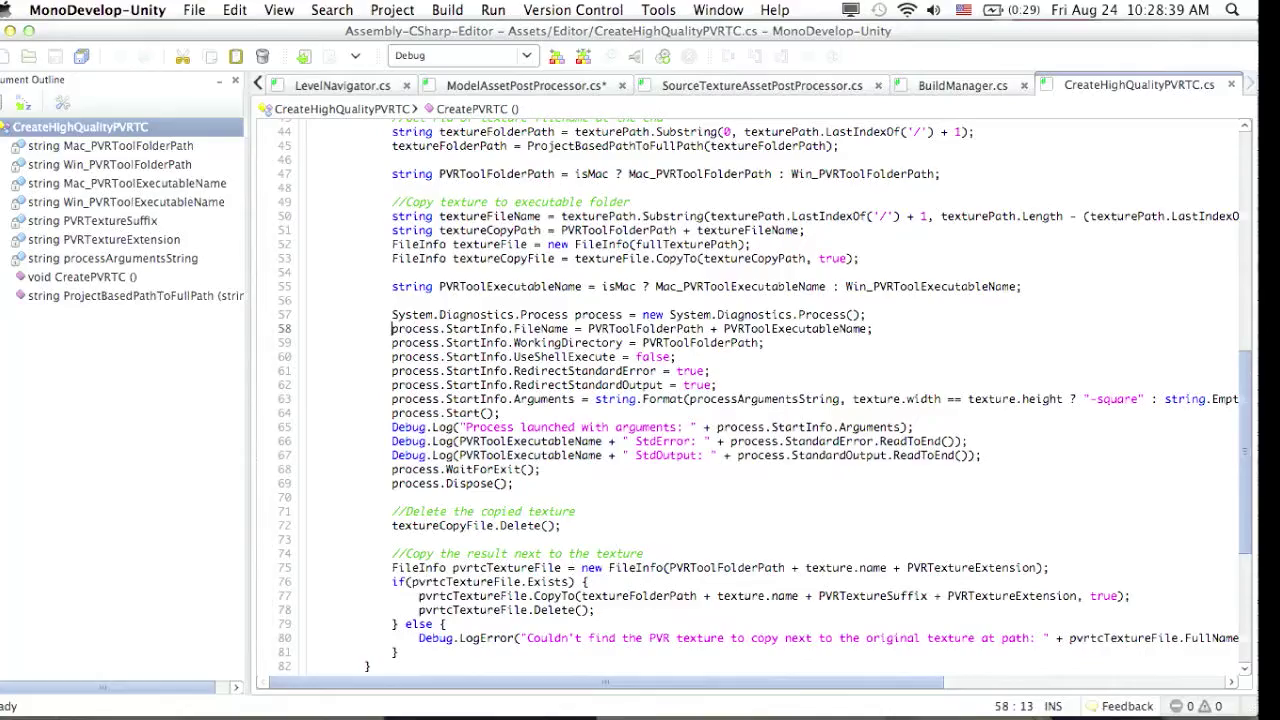
pyautogui.hotkey('shift', 'End')
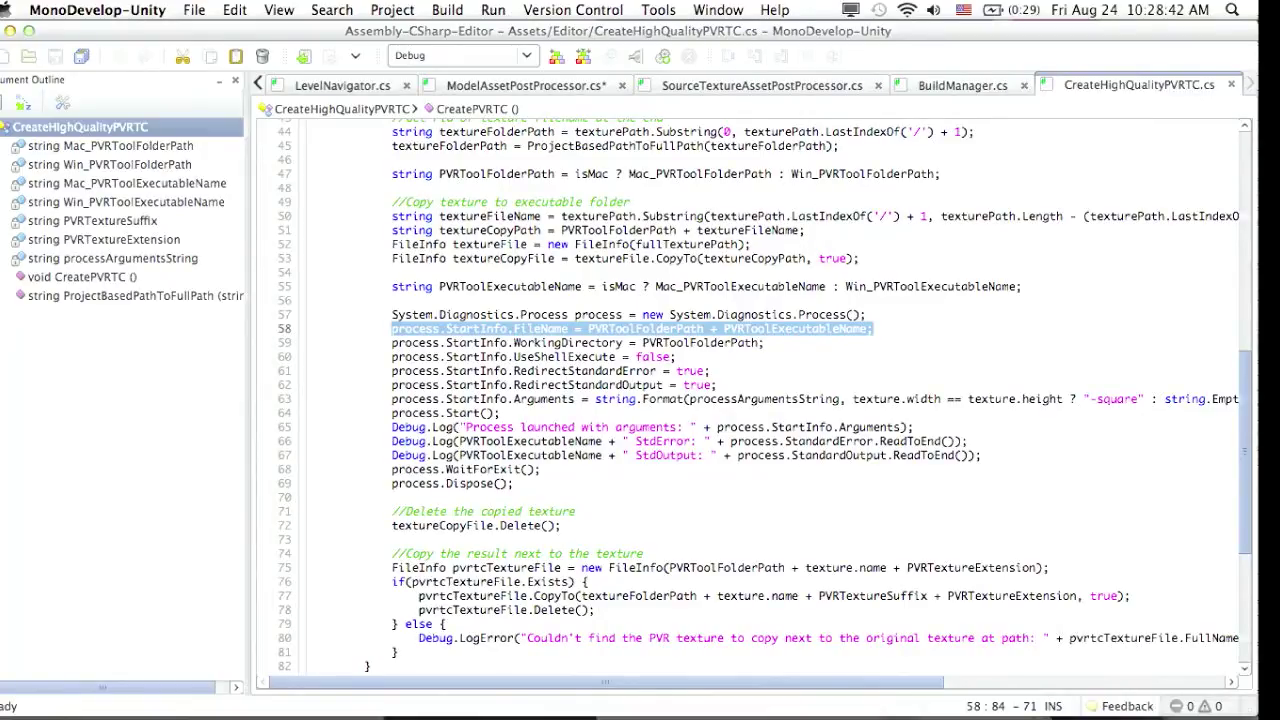
pyautogui.click(765, 342)
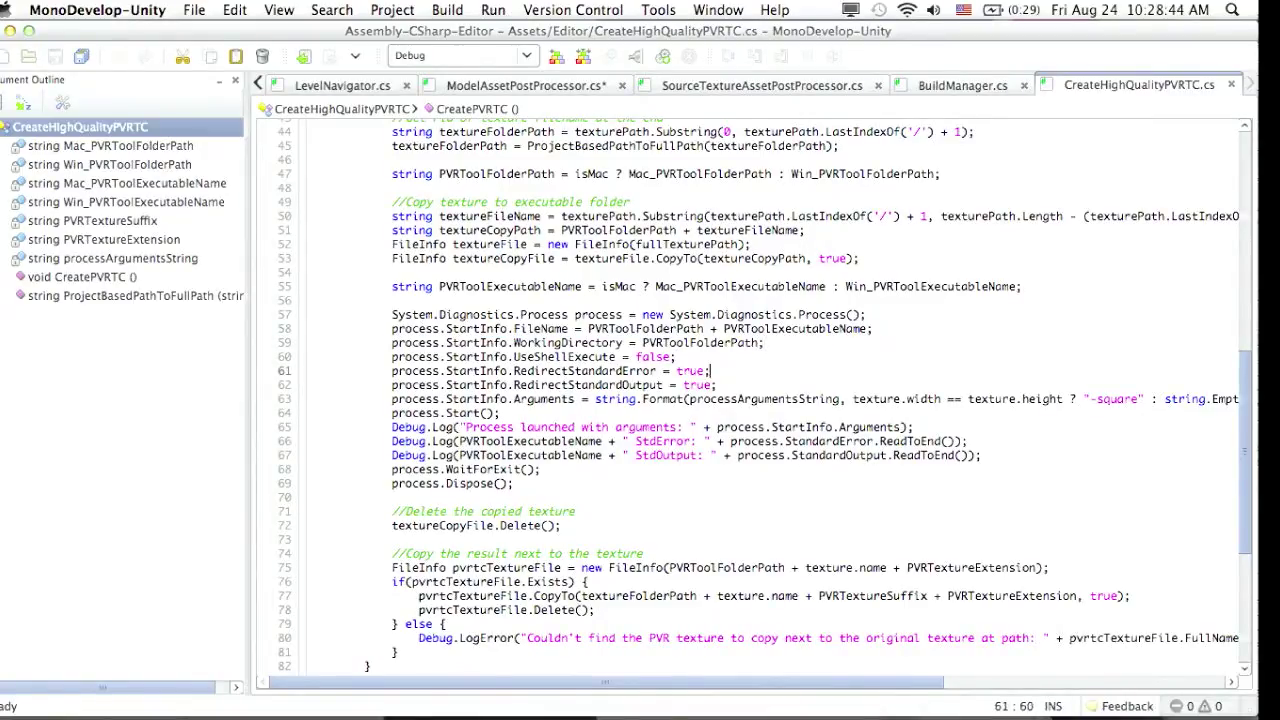
pyautogui.hotkey('shift', 'Home')
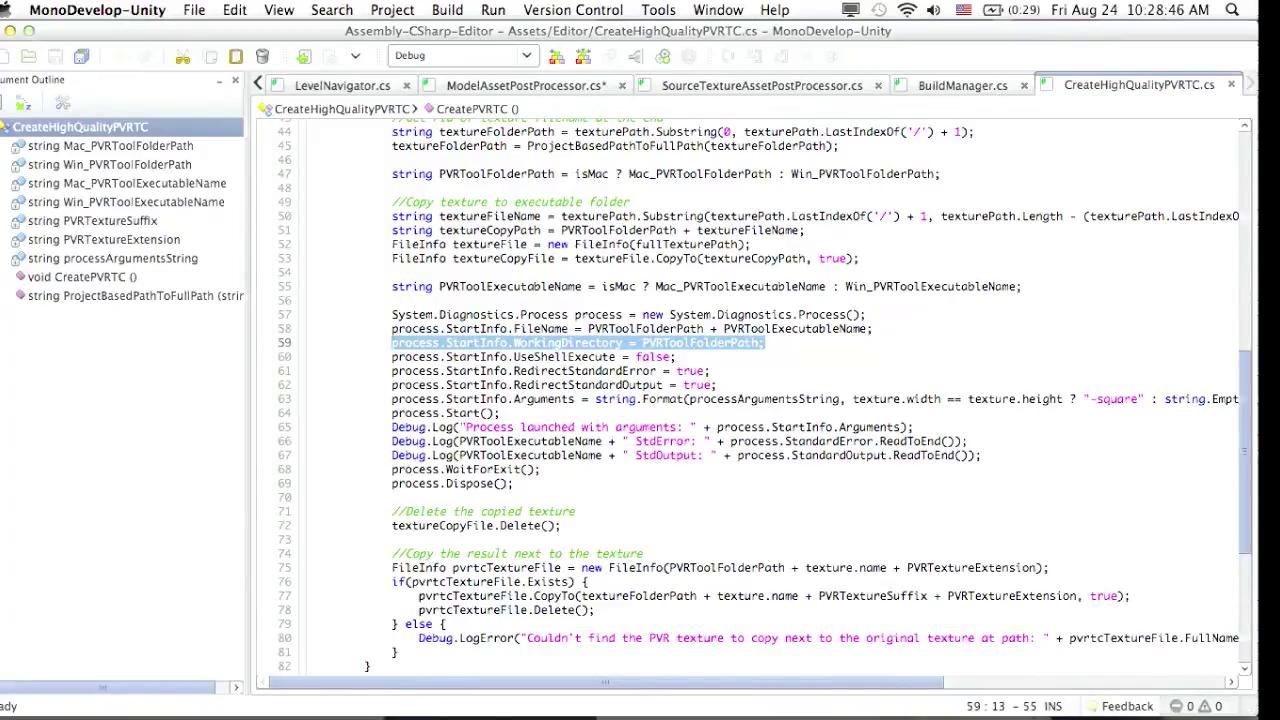
pyautogui.press('Down')
pyautogui.press('Down')
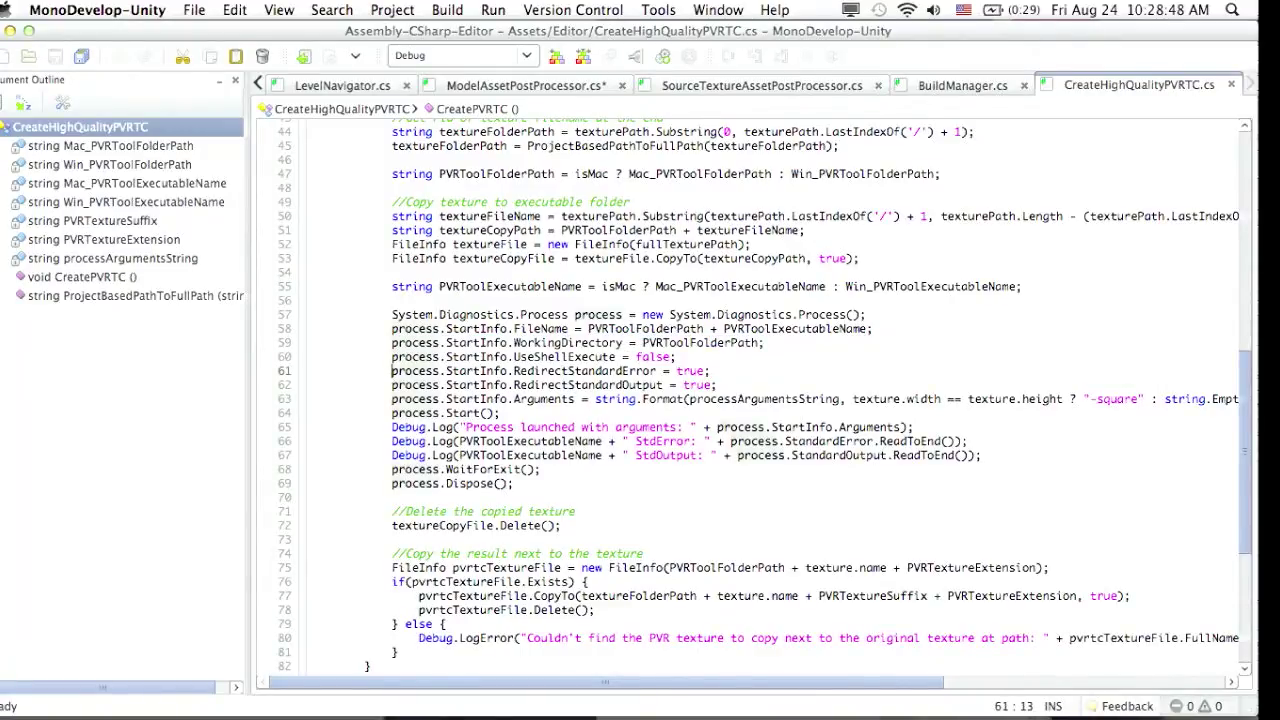
# Switch to Unity and examine the process arguments and PVRTexTool output messages logged in the Console.
pyautogui.press('super+Tab')
pyautogui.press('super+Tab')
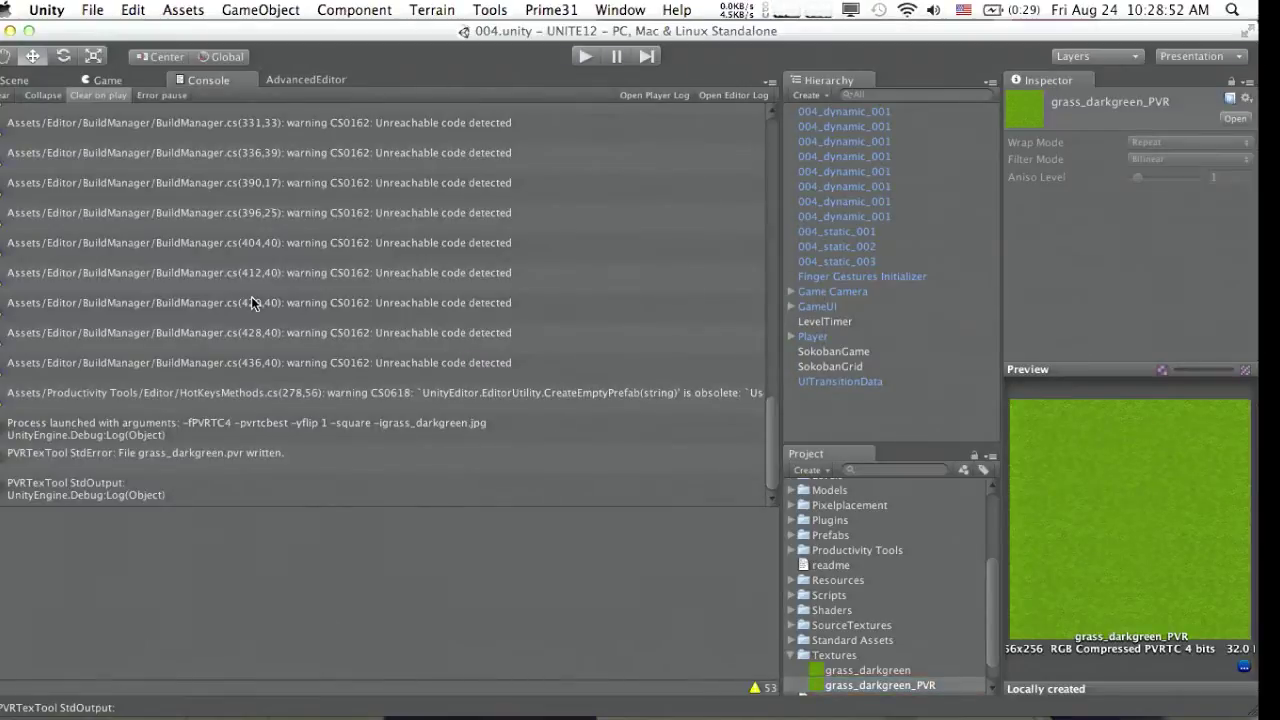
pyautogui.click(211, 424)
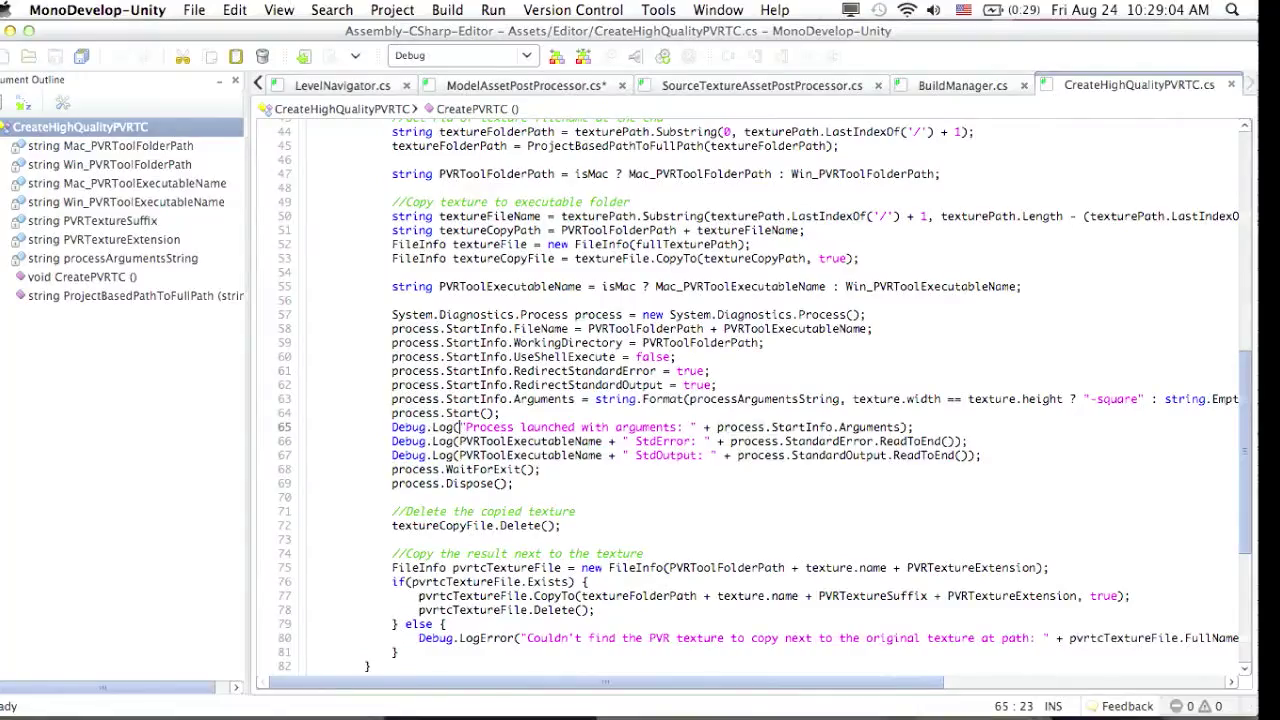
# Return to MonoDevelop and examine the Debug.Log calls after process.Start, highlighting the WaitForExit call.
pyautogui.press('Down')
pyautogui.press('Down')
pyautogui.press('Down')
pyautogui.hotkey('alt', 'Left')
pyautogui.hotkey('alt', 'shift', 'Right')
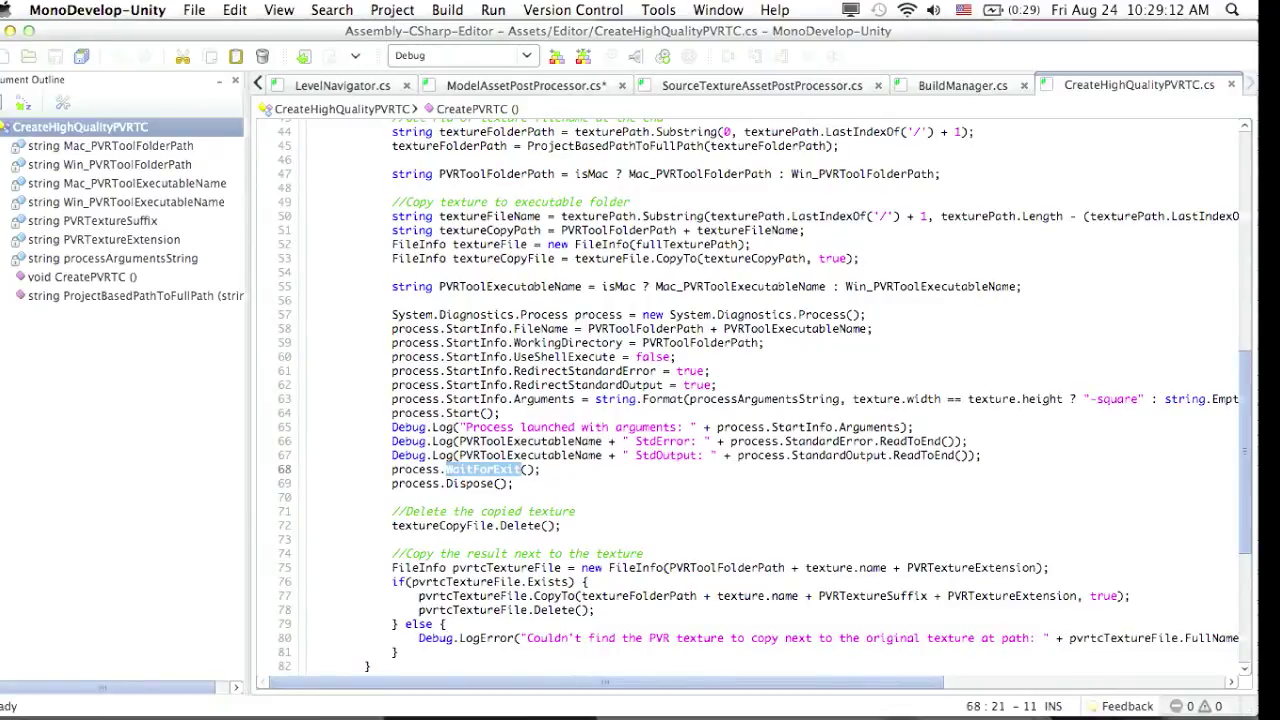
pyautogui.press('Left')
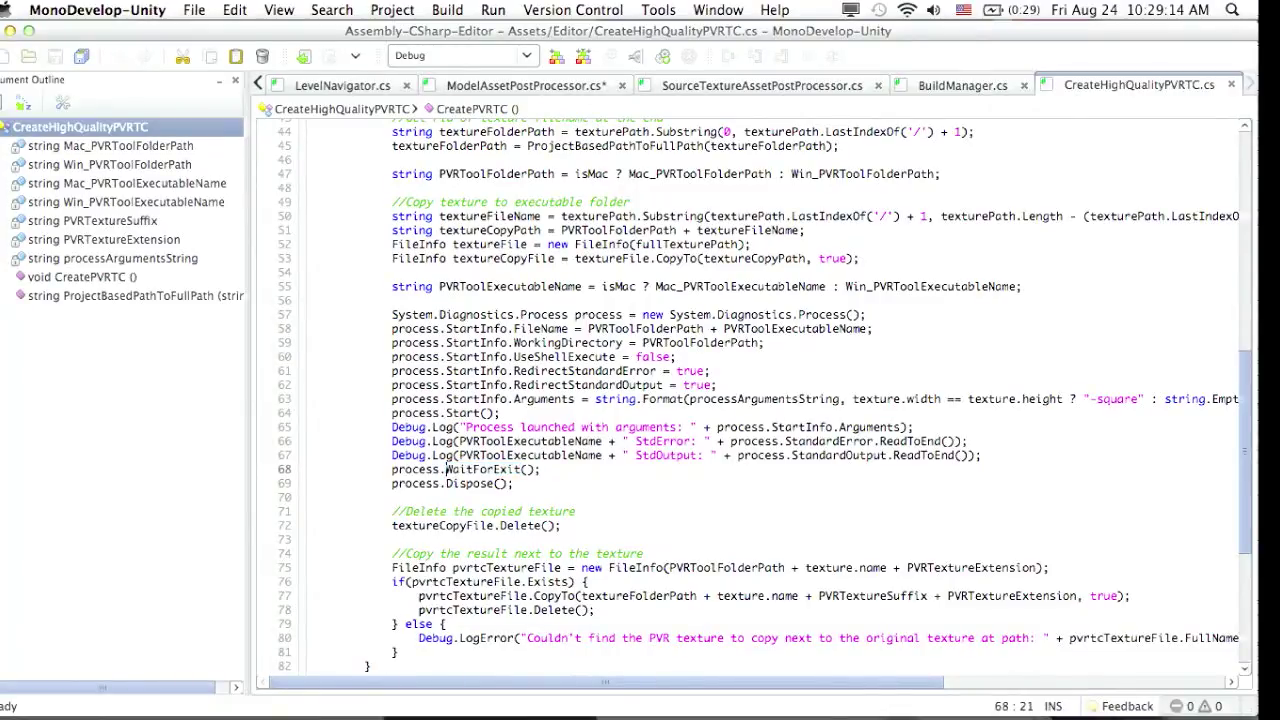
# Examine the code that deletes the copied texture, copies the PVR result next to the original and refreshes the AssetDatabase.
pyautogui.press('Down')
pyautogui.press('Down')
pyautogui.press('Down')
pyautogui.press('Down')
pyautogui.press('Down')
pyautogui.press('Down')
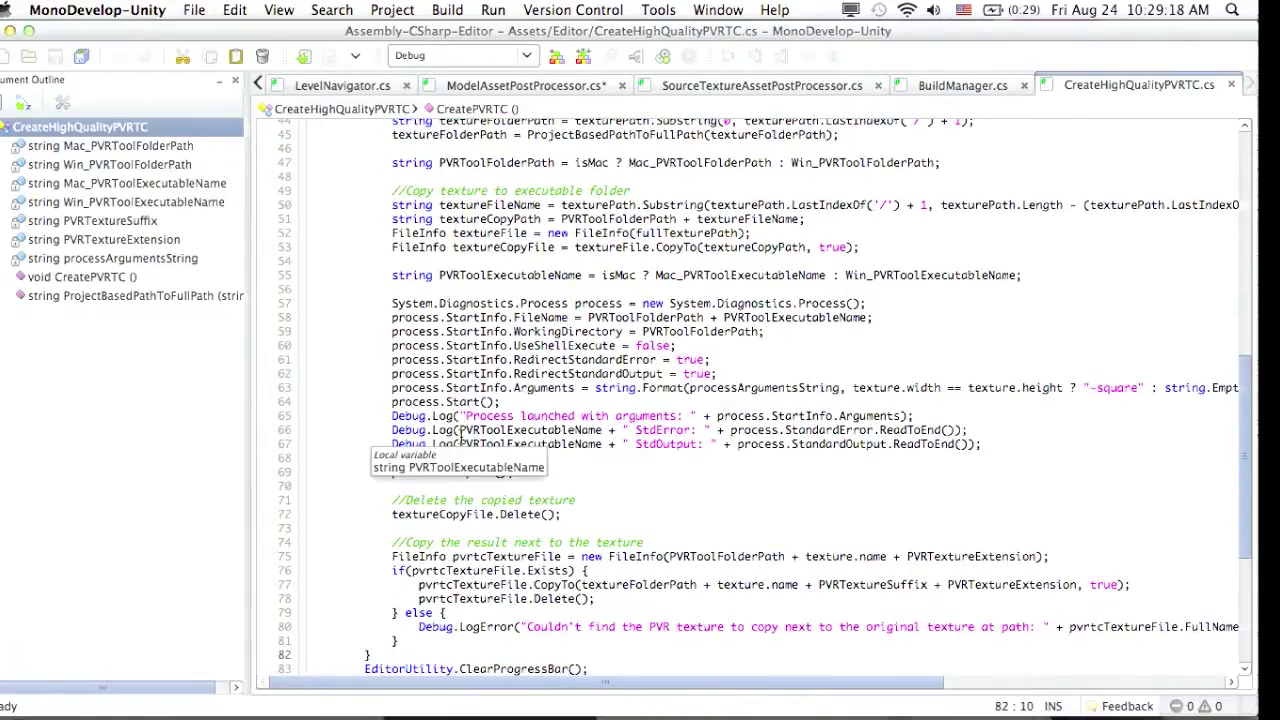
pyautogui.press('Down')
pyautogui.press('Down')
pyautogui.press('Down')
pyautogui.press('Down')
# Switch to Unity and select the grass_darkgreen_PVR texture in the project's Textures folder.
pyautogui.press('super+Tab')
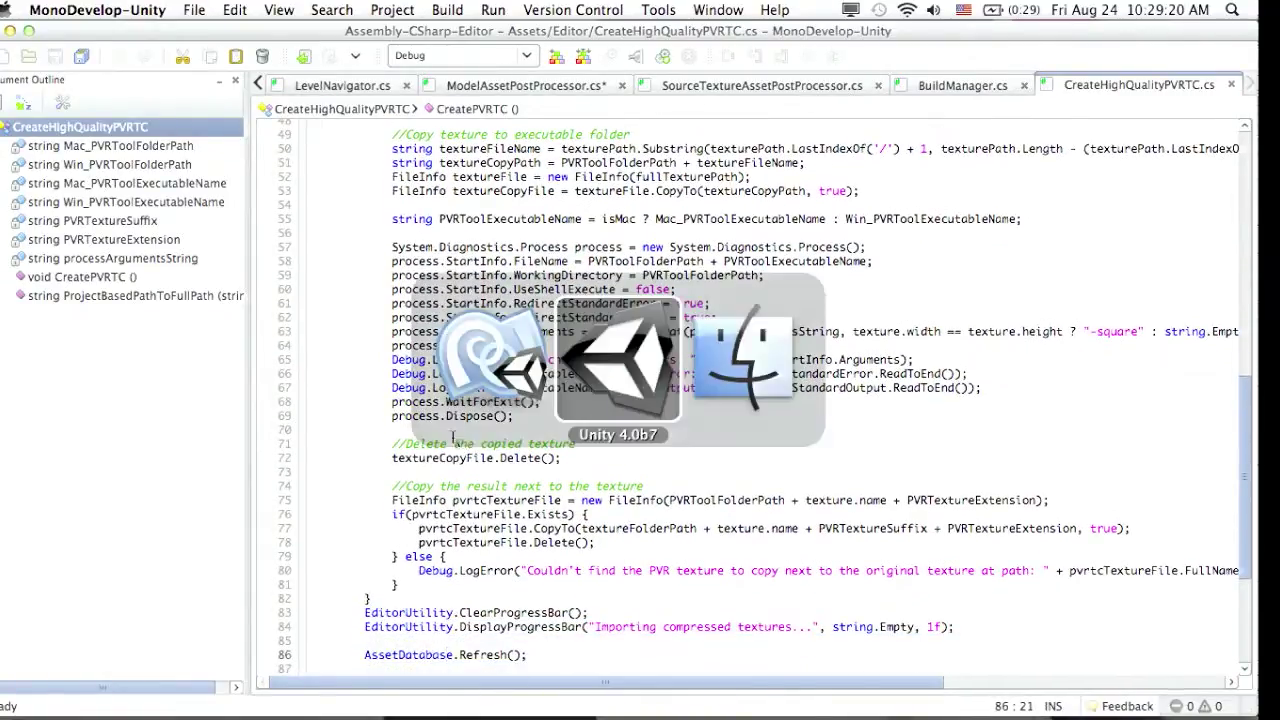
pyautogui.click(897, 685)
pyautogui.press('Down')
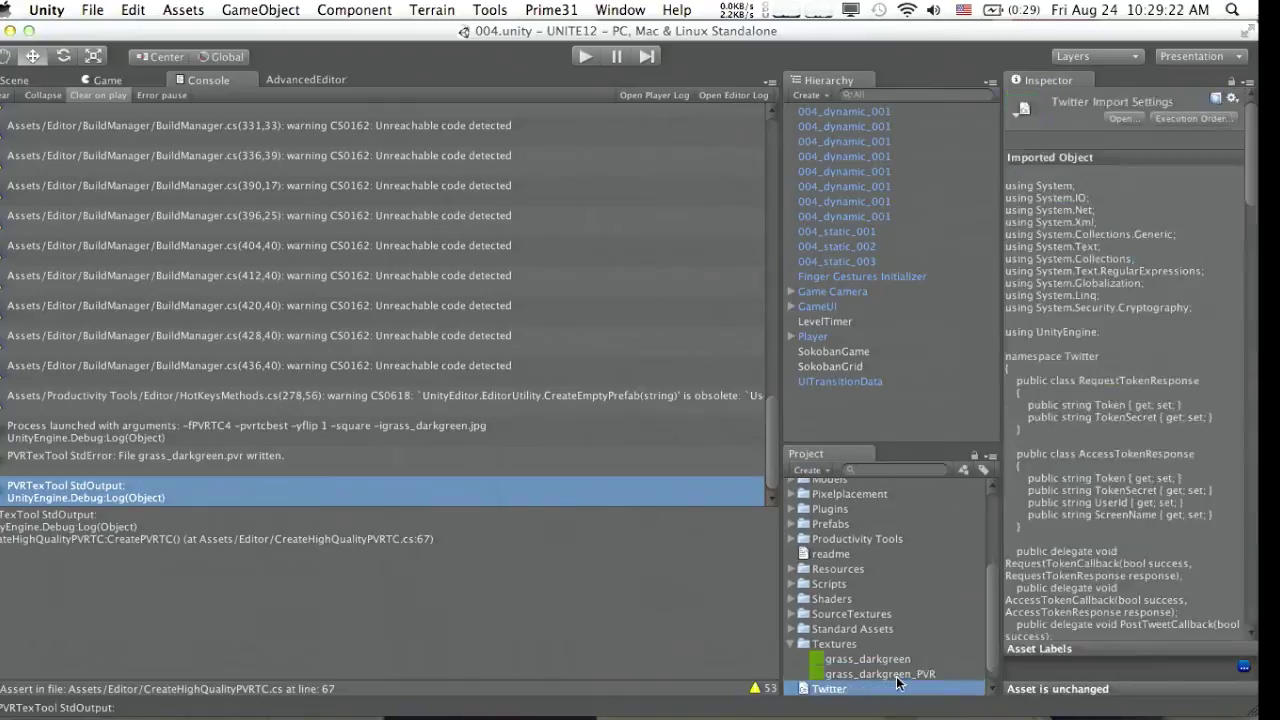
pyautogui.press('Up')
pyautogui.press('Down')
pyautogui.press('Up')
pyautogui.press('Up')
pyautogui.press('Down')
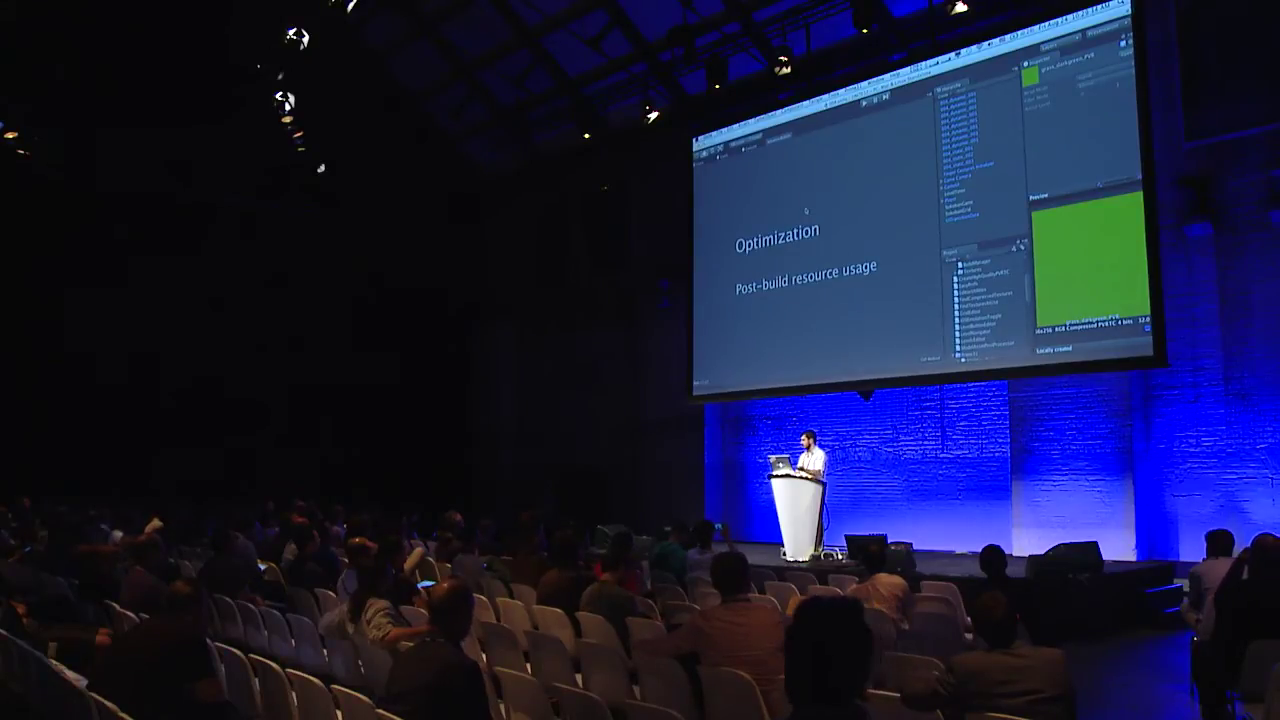
# Show the build settings, then open Editor.log in Console and examine the resource size breakdown and used-assets list.
pyautogui.press('super+shift+b')
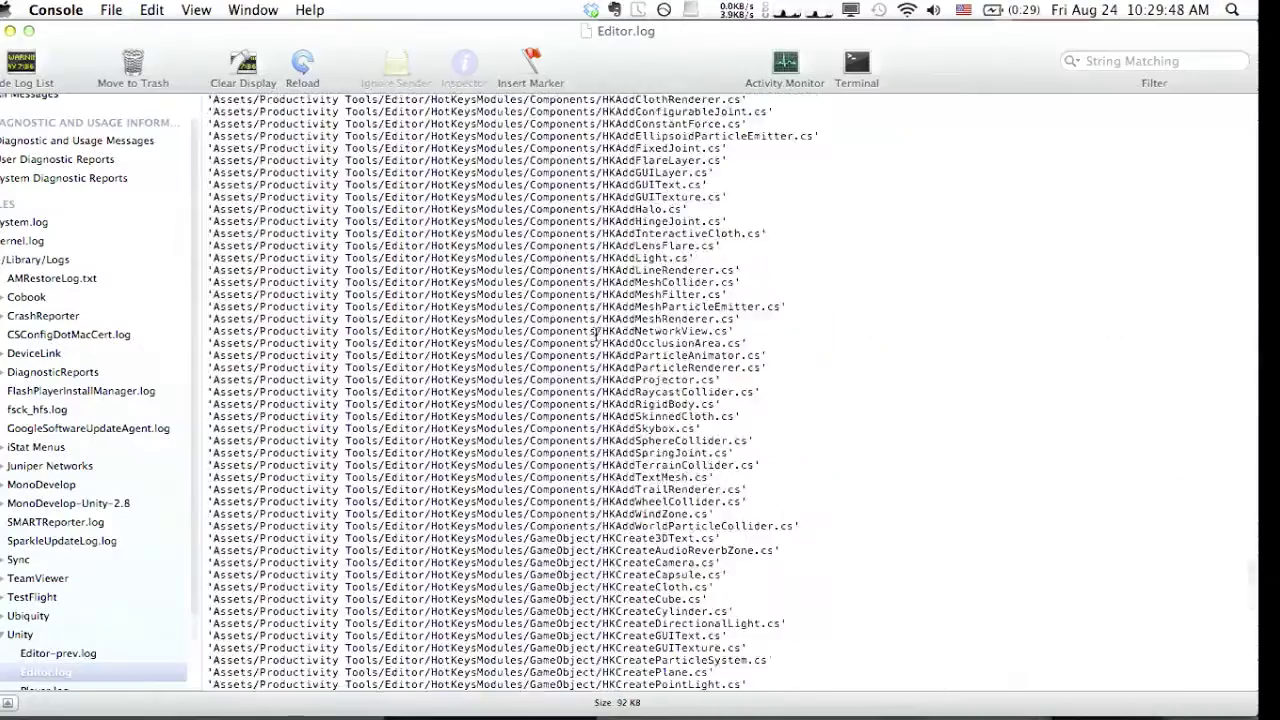
pyautogui.scroll(20, 597, 335)
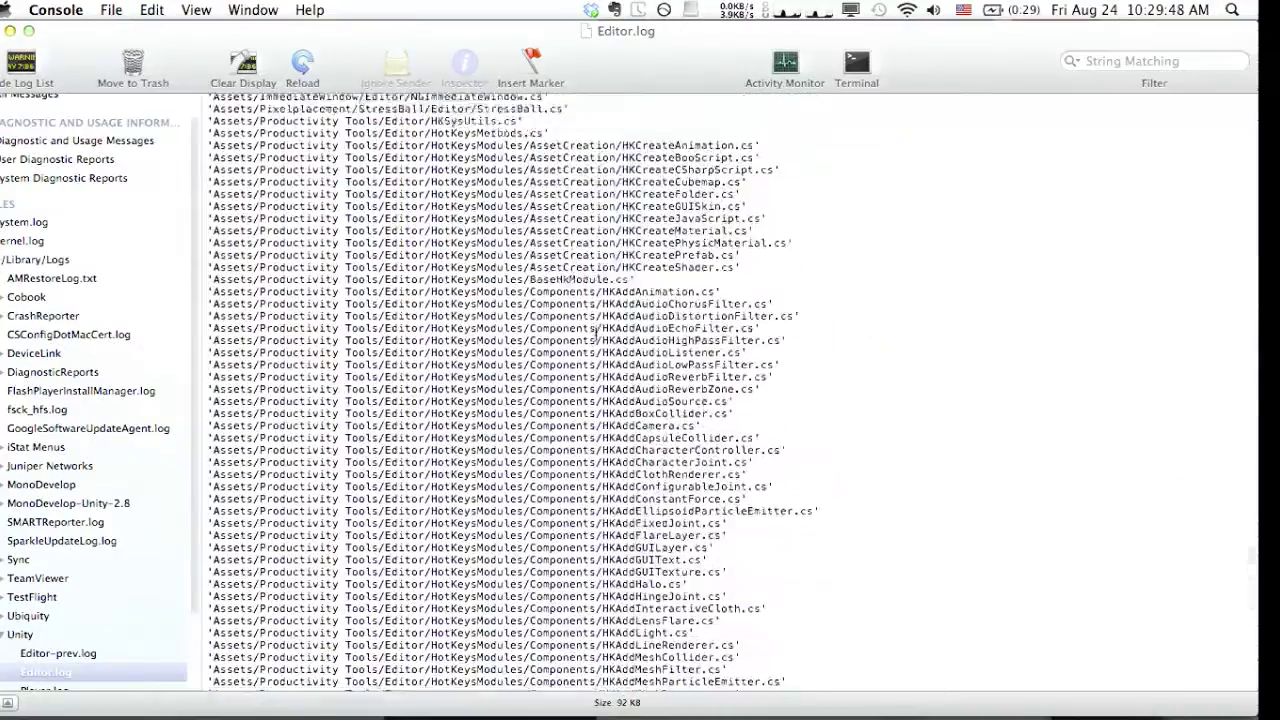
pyautogui.scroll(20, 596, 334)
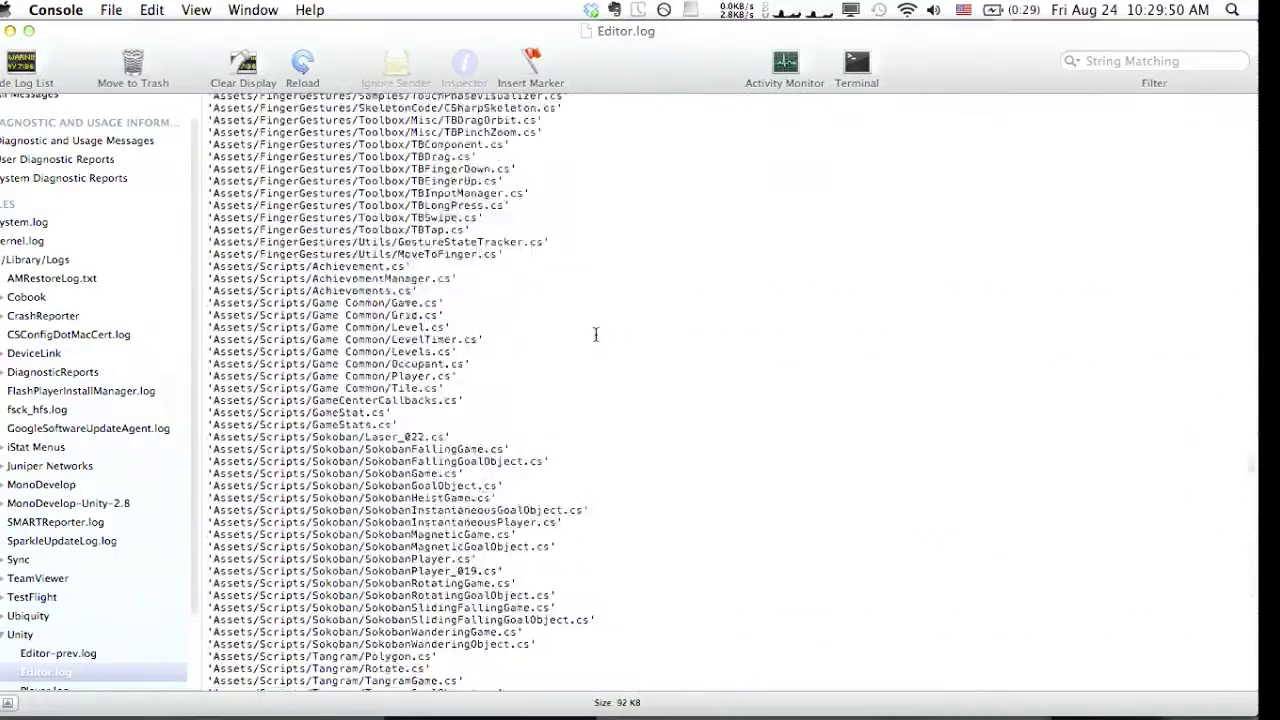
pyautogui.scroll(20, 597, 335)
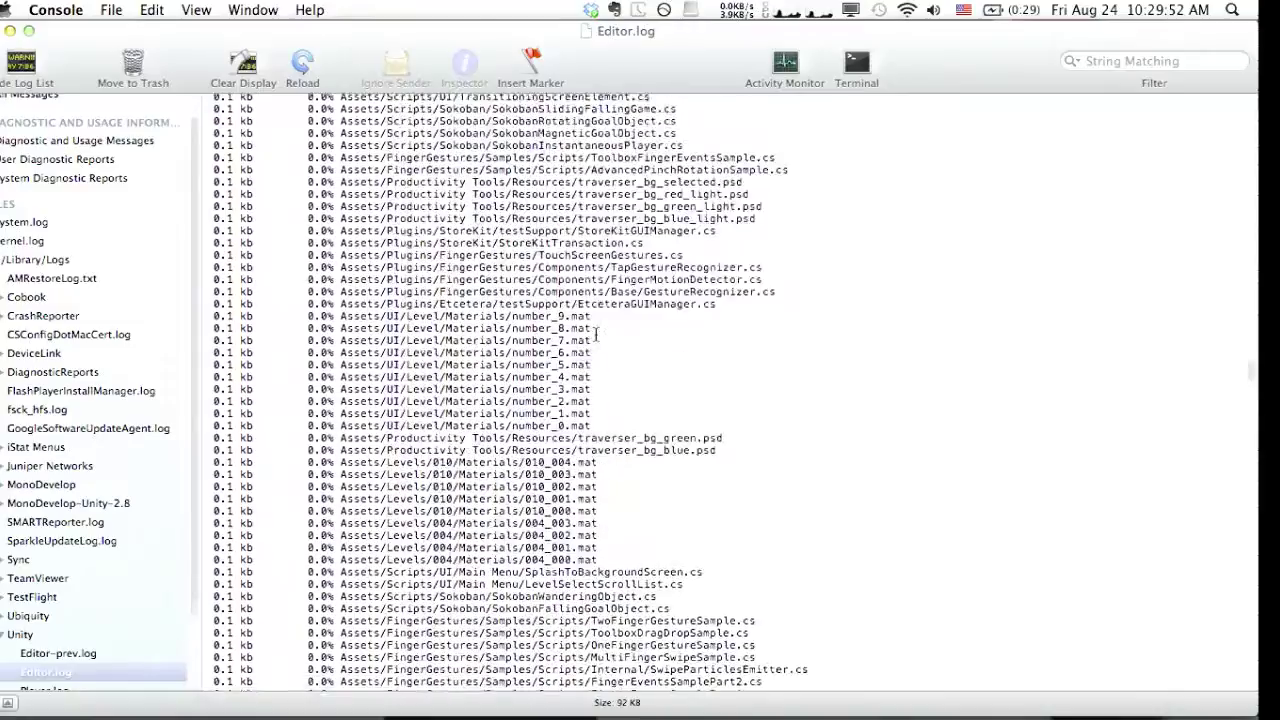
pyautogui.scroll(3, 597, 335)
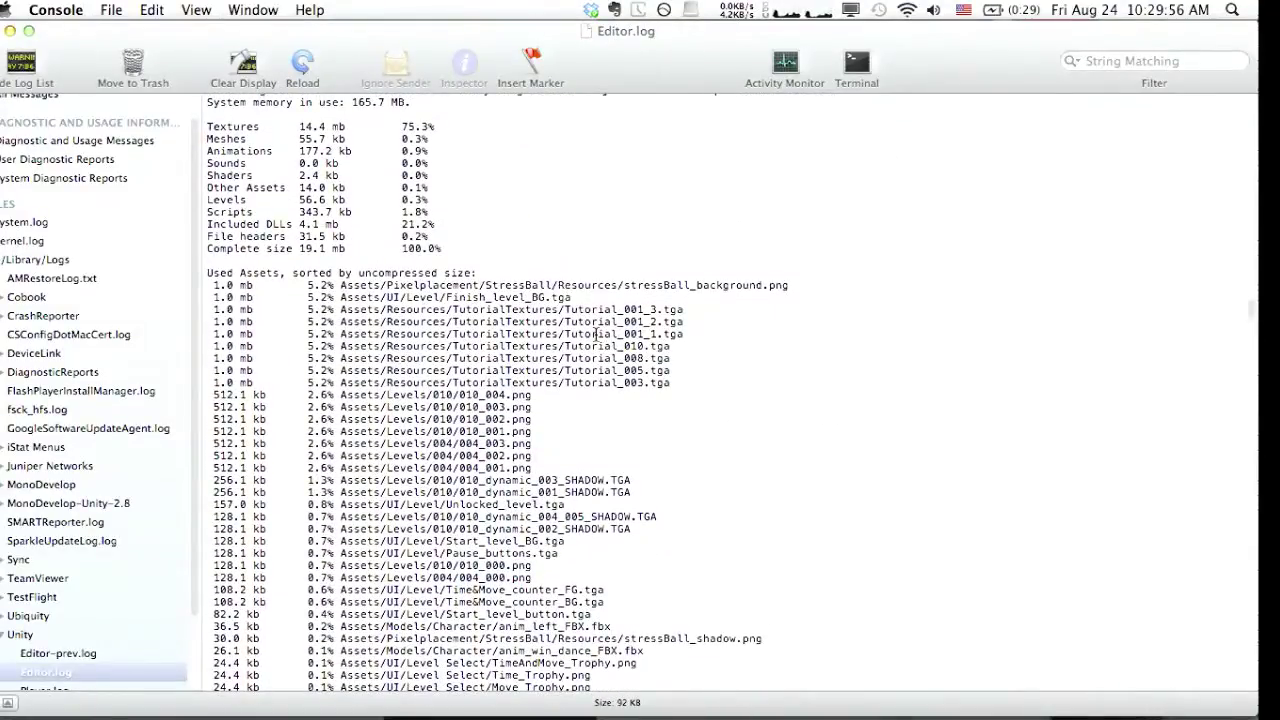
pyautogui.scroll(3, 597, 335)
pyautogui.scroll(-3, 597, 335)
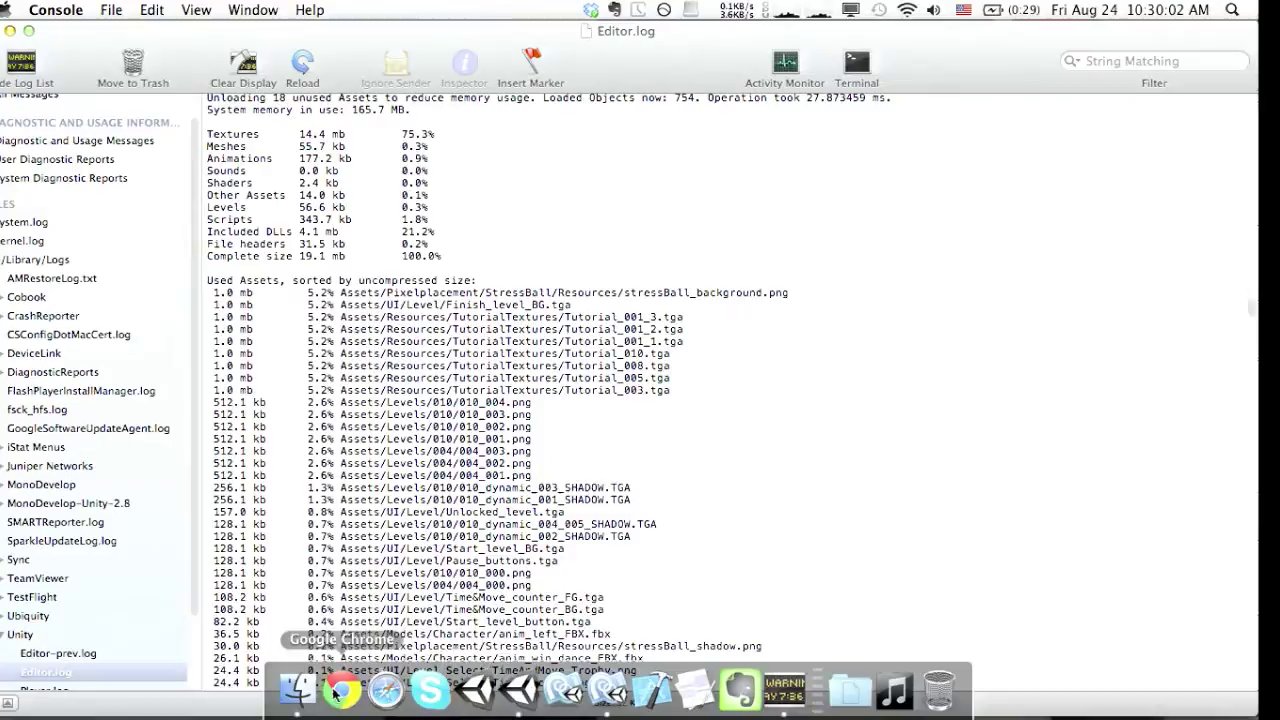
# Switch to Finder, open the Builds folder of the UNITE12 project in Unity Projects and widen the file column to show full names.
pyautogui.click(302, 705)
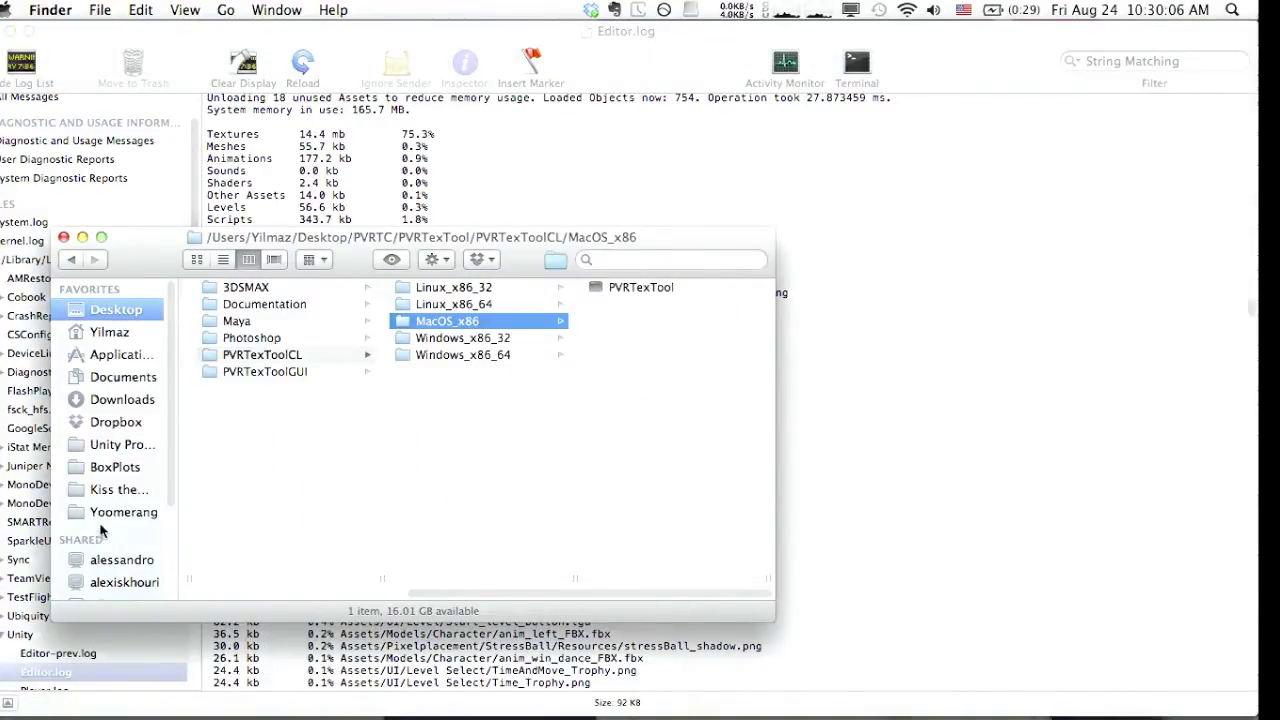
pyautogui.click(120, 444)
pyautogui.scroll(-10, 250, 512)
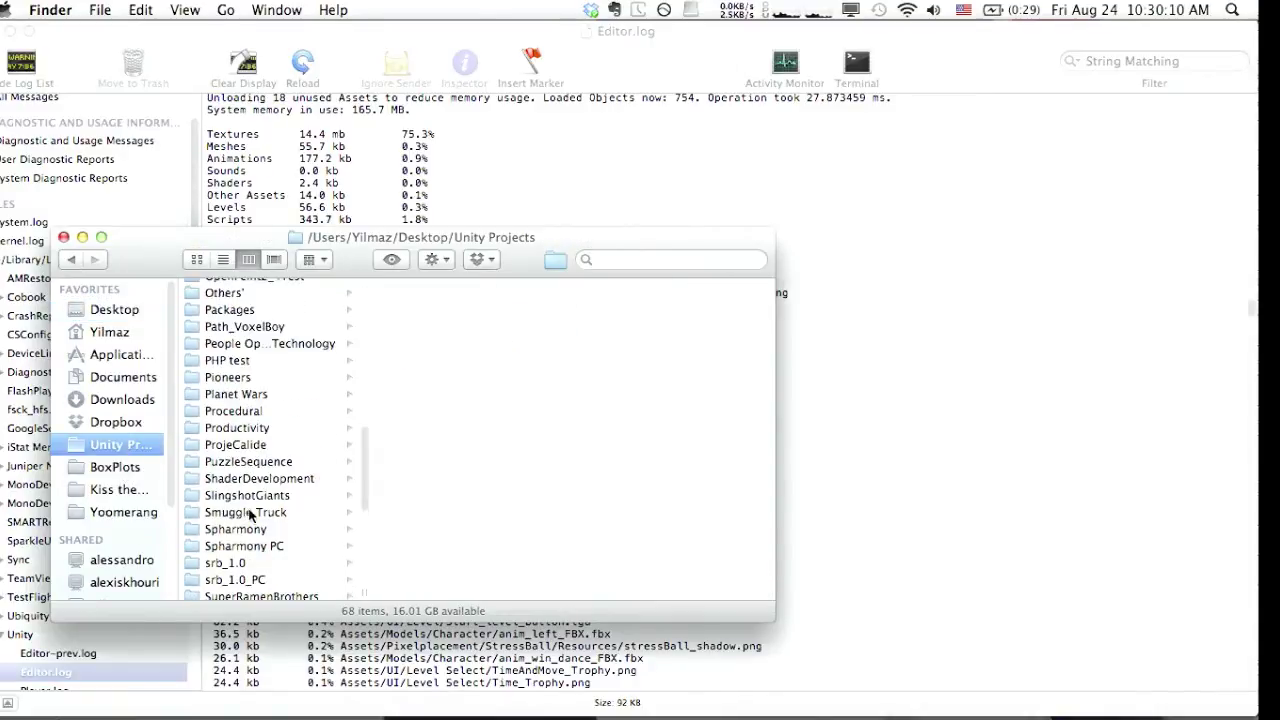
pyautogui.scroll(-5, 250, 514)
pyautogui.click(240, 519)
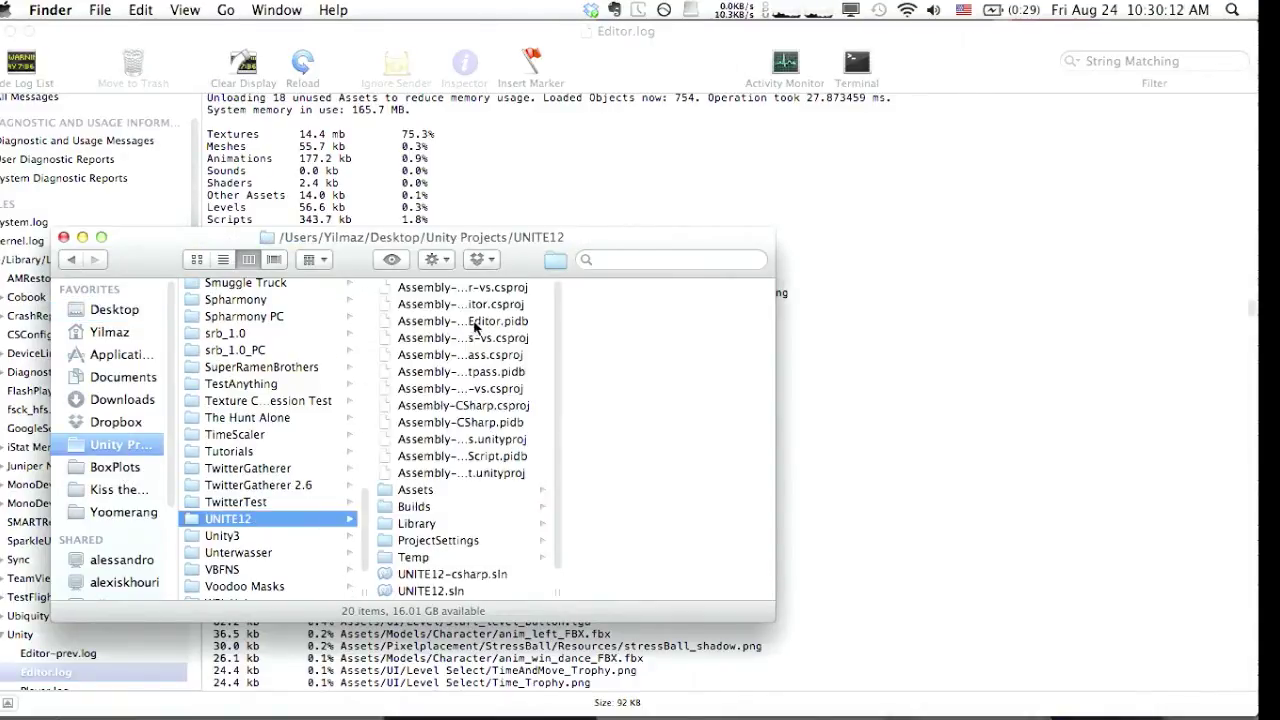
pyautogui.click(430, 507)
pyautogui.click(634, 292)
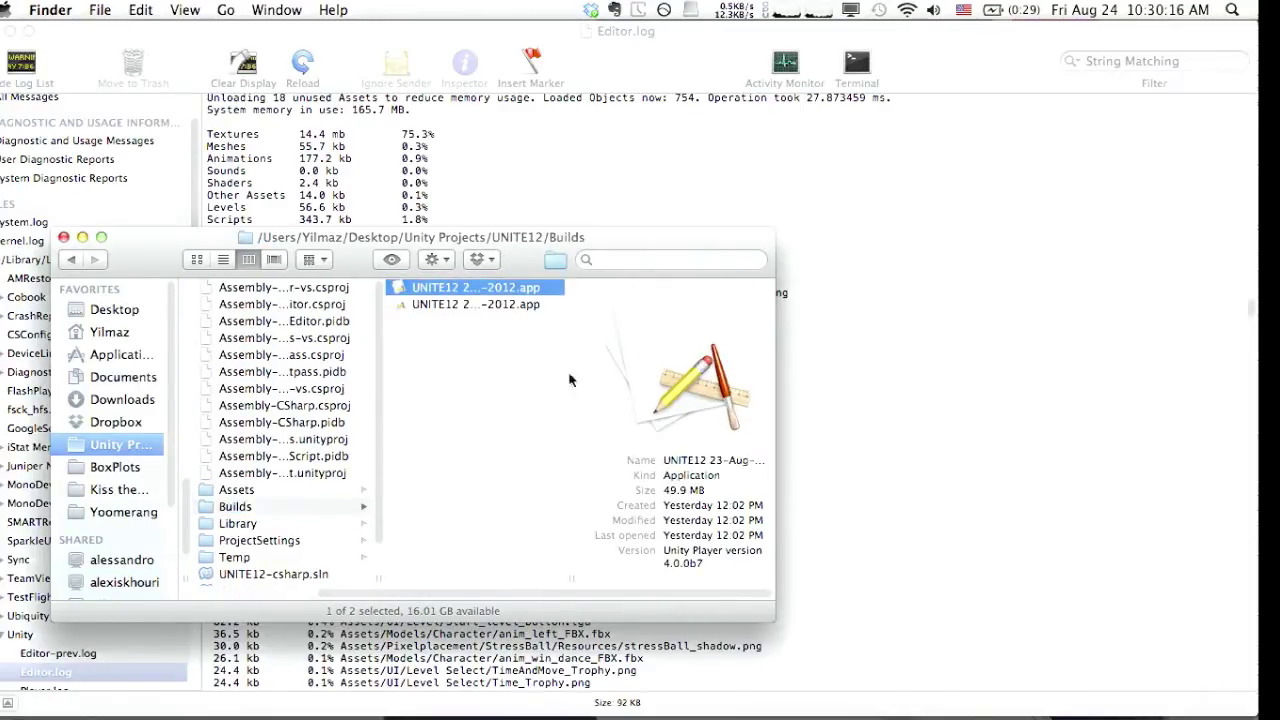
pyautogui.moveTo(571, 580); pyautogui.dragTo(707, 581)
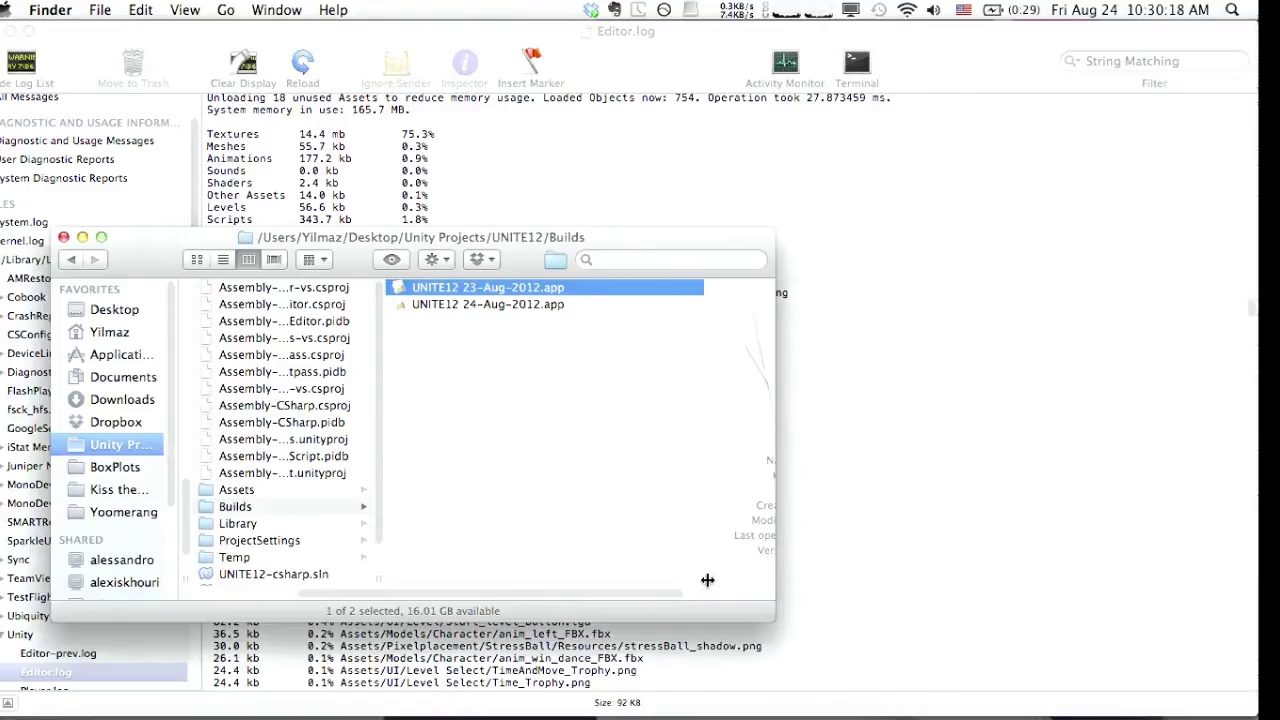
# Show the package contents of UNITE12 24-Aug-2012.app.
pyautogui.click(543, 305)
pyautogui.rightClick(543, 305)
pyautogui.press('Down')
pyautogui.press('Down')
pyautogui.press('Return')
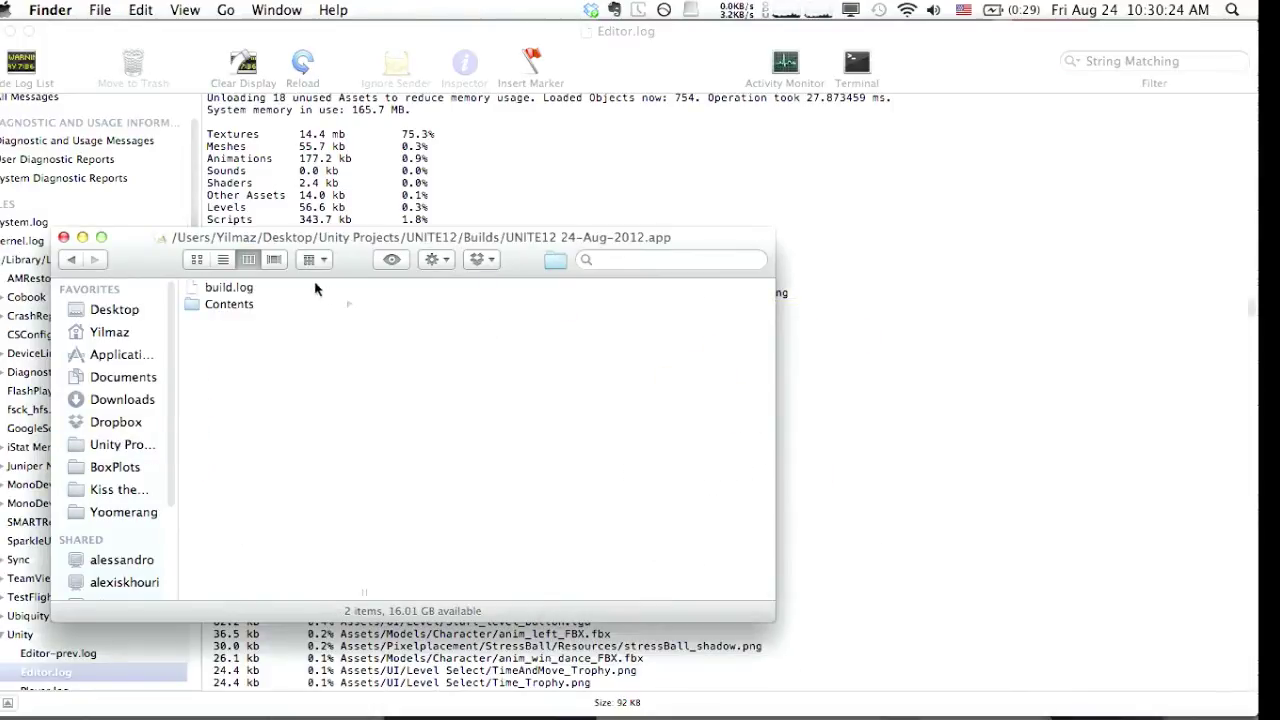
# Open build.log from the app package with TextEdit.
pyautogui.click(308, 288)
pyautogui.rightClick(287, 288)
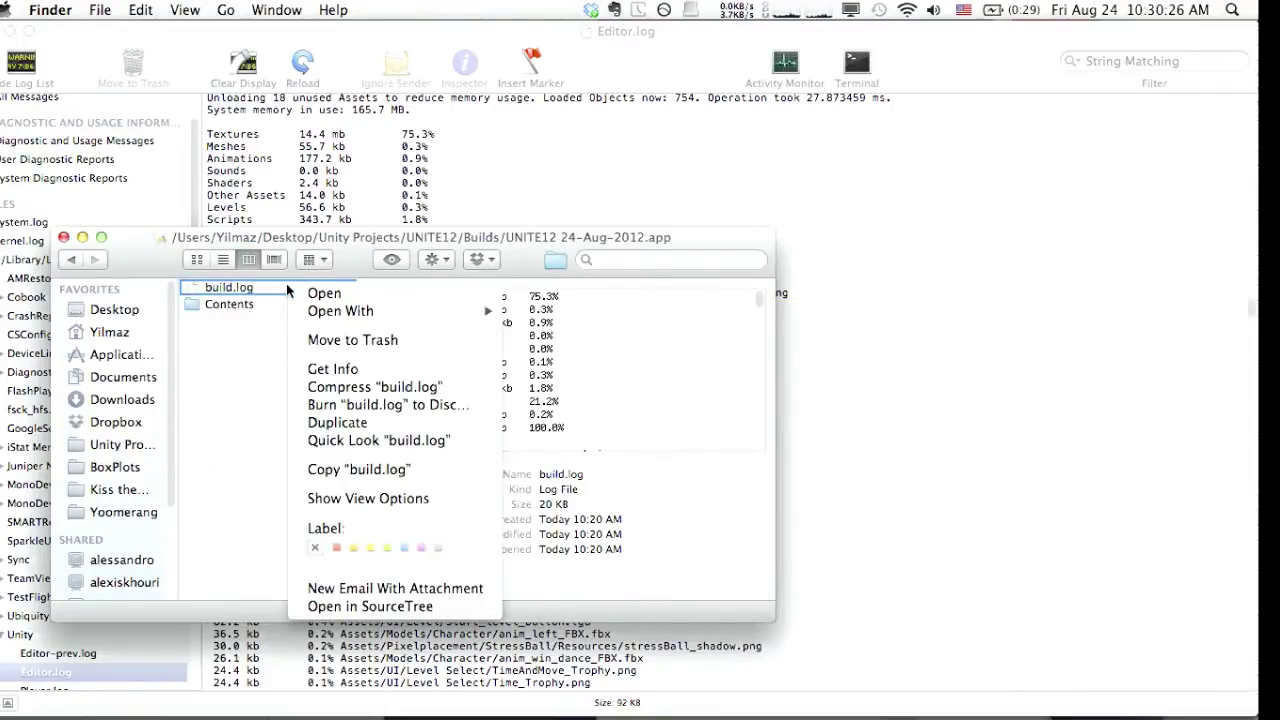
pyautogui.press('Down')
pyautogui.press('Down')
pyautogui.press('Down')
pyautogui.press('Up')
pyautogui.press('Right')
pyautogui.press('Down')
pyautogui.press('Down')
pyautogui.press('Down')
pyautogui.press('Down')
pyautogui.press('Return')
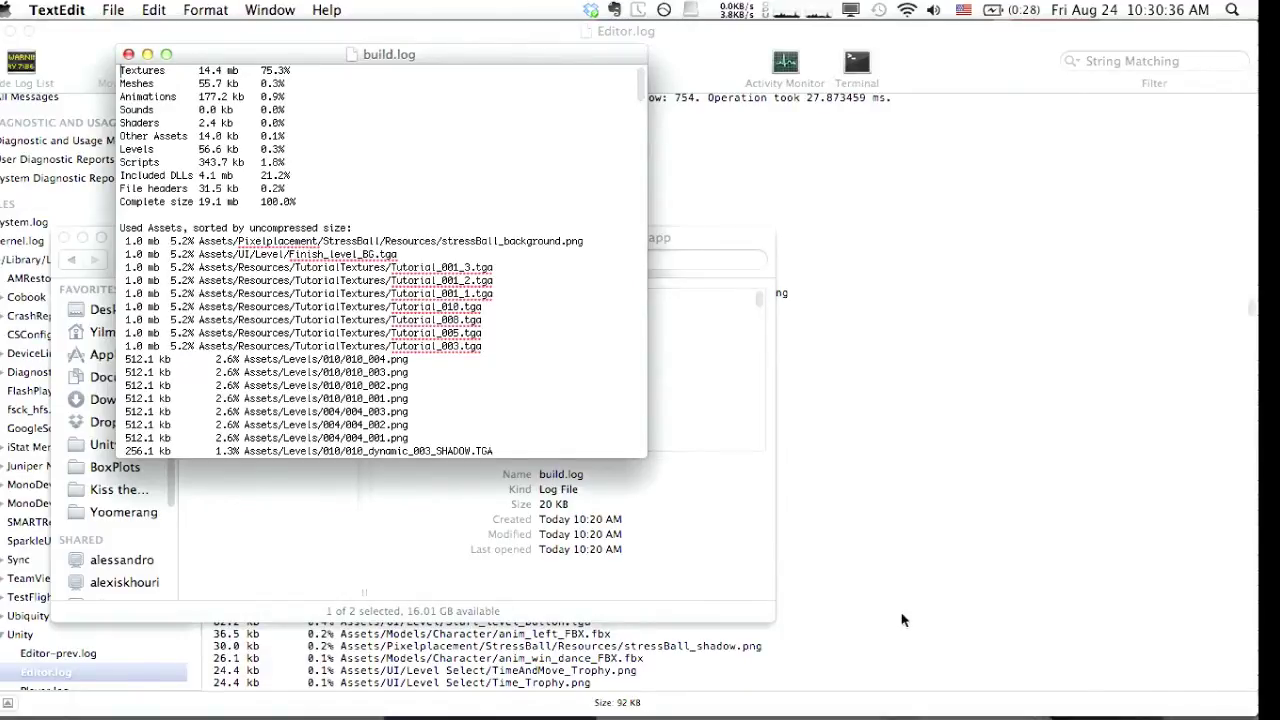
# Enlarge the build.log window and examine its resource size breakdown and the used assets sorted by uncompressed size.
pyautogui.moveTo(648, 457); pyautogui.dragTo(876, 656)
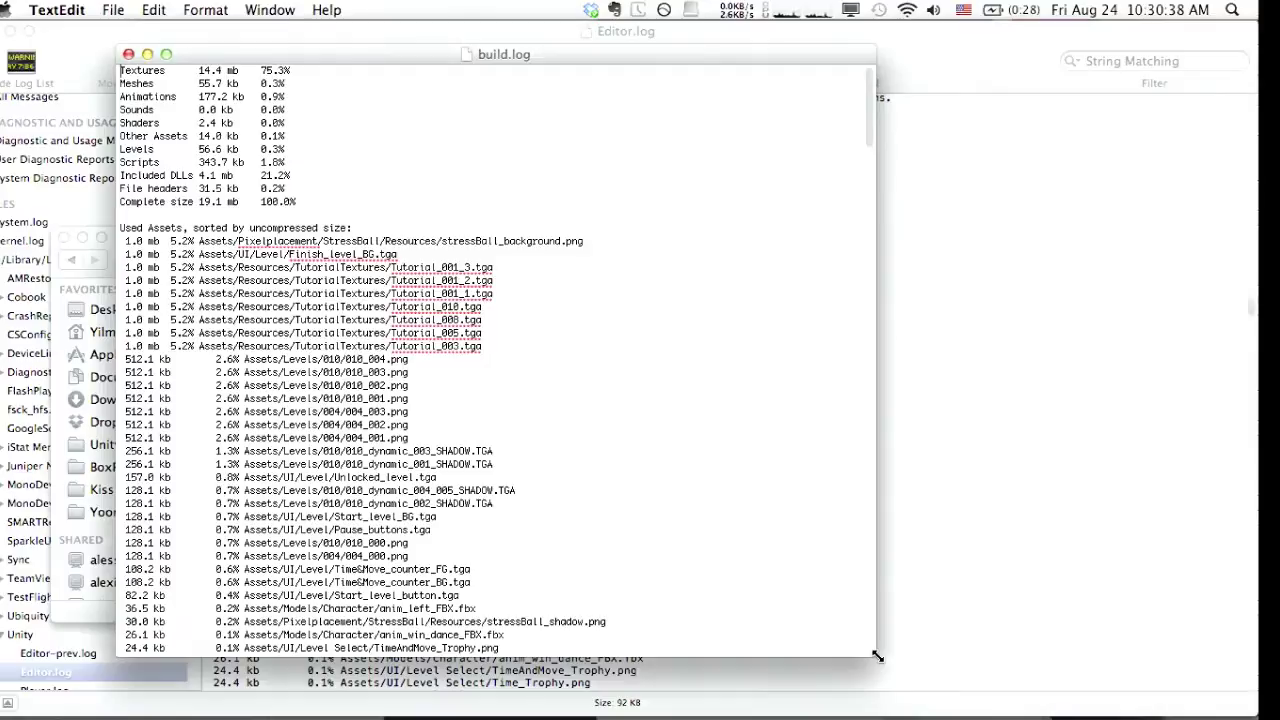
pyautogui.scroll(-20, 684, 294)
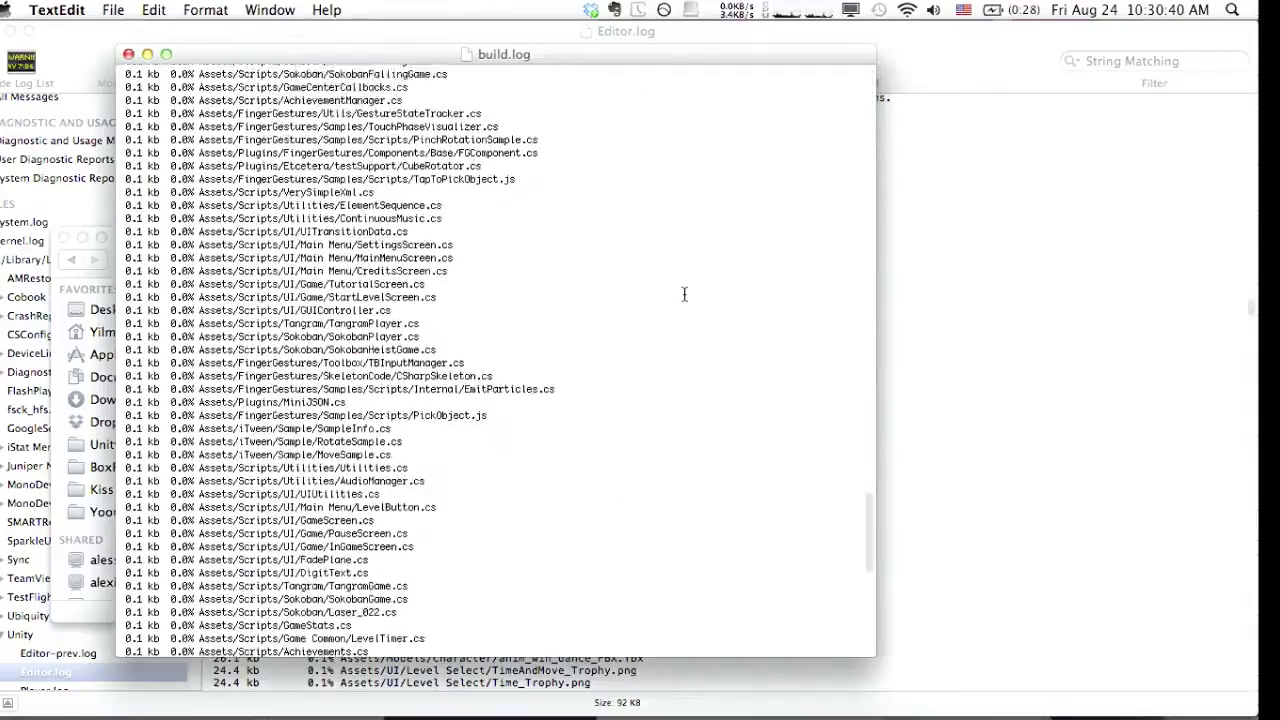
pyautogui.scroll(15, 684, 294)
pyautogui.scroll(7, 562, 303)
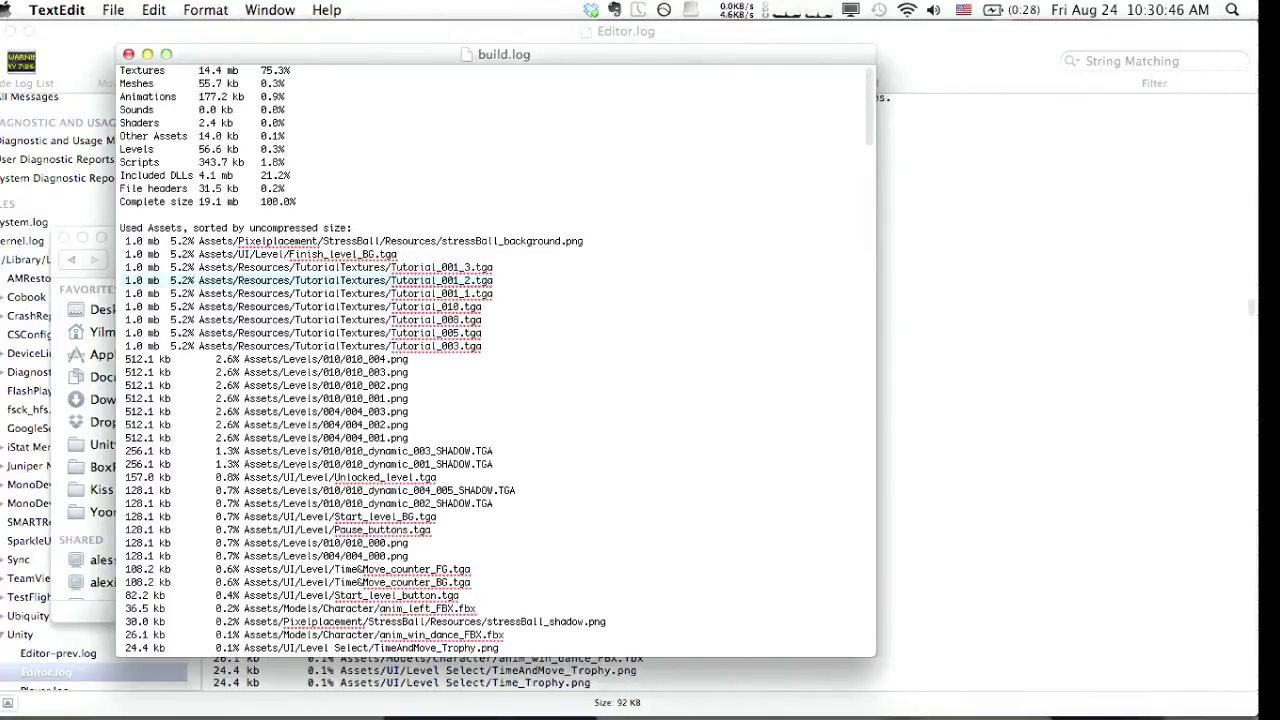
pyautogui.click(494, 280)
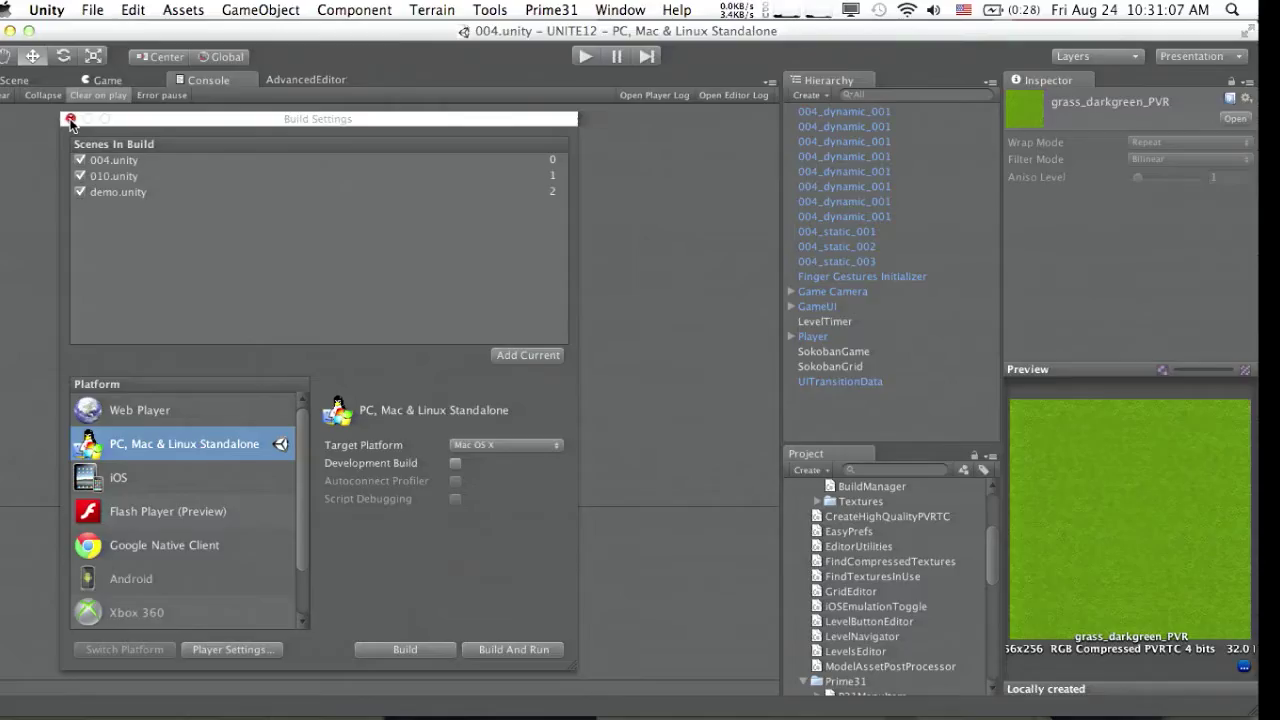
# Close Unity's Build Settings window and bring up the AdvancedEditor presentation.
pyautogui.click(72, 117)
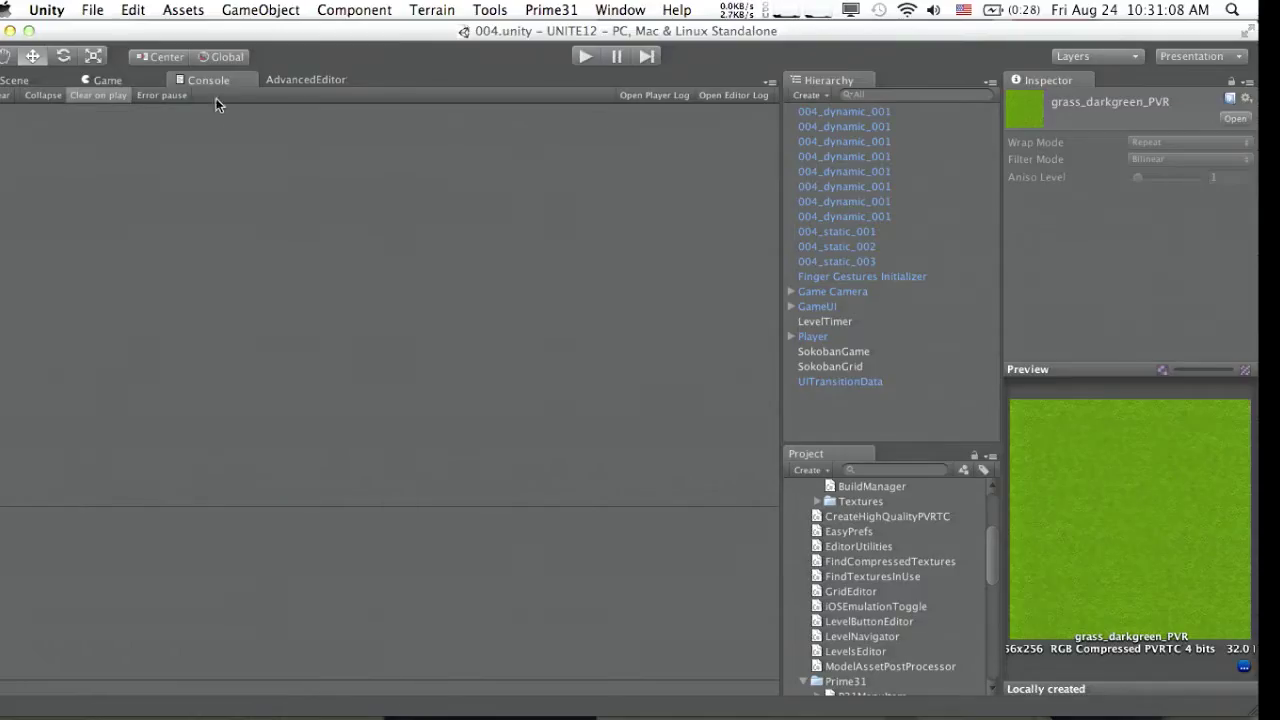
pyautogui.click(283, 80)
pyautogui.click(296, 189)
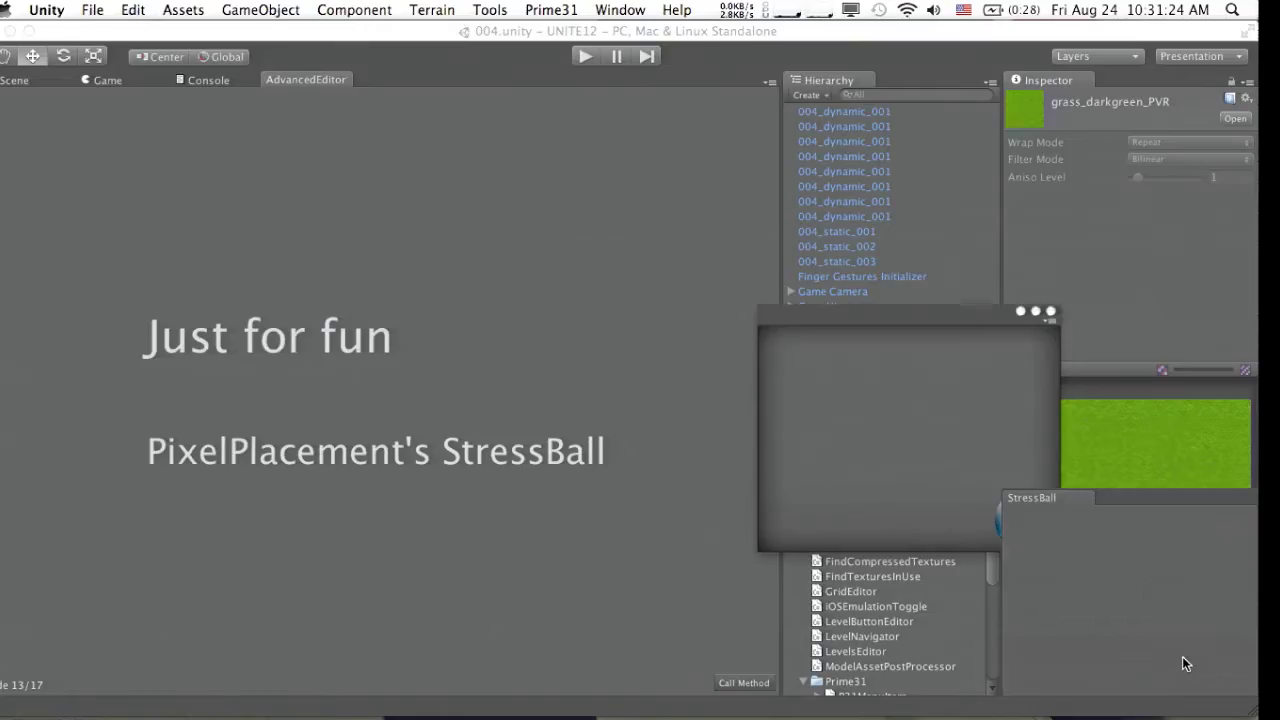
# Dock the StressBall window below the Inspector, make it slightly taller and throw the ball around inside it.
pyautogui.click(1182, 656)
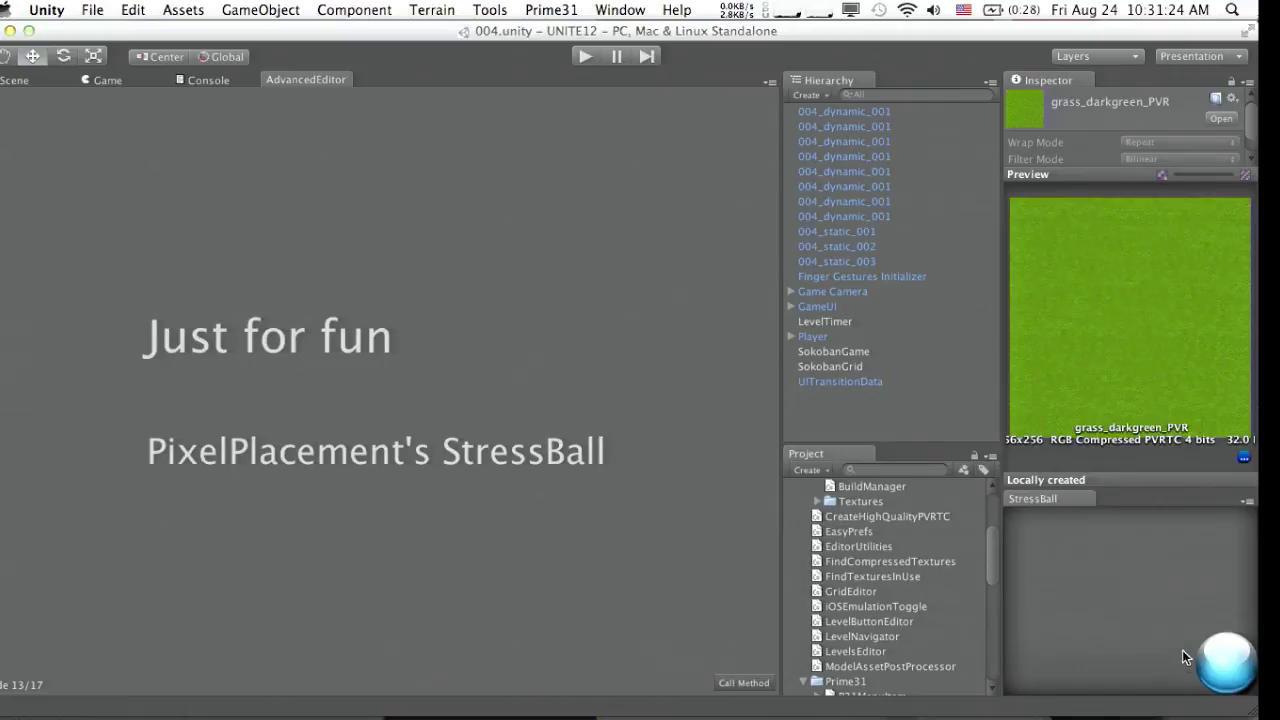
pyautogui.moveTo(1167, 488); pyautogui.dragTo(1167, 462)
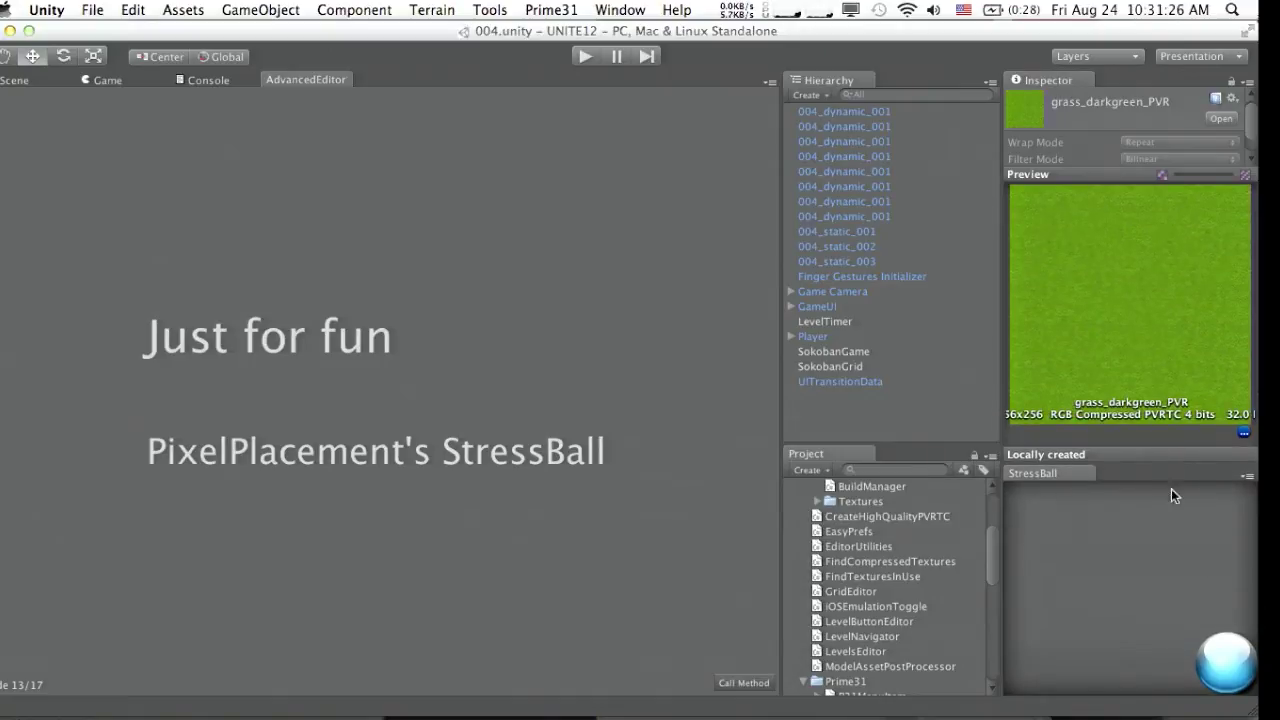
pyautogui.moveTo(1228, 653); pyautogui.dragTo(1154, 608)
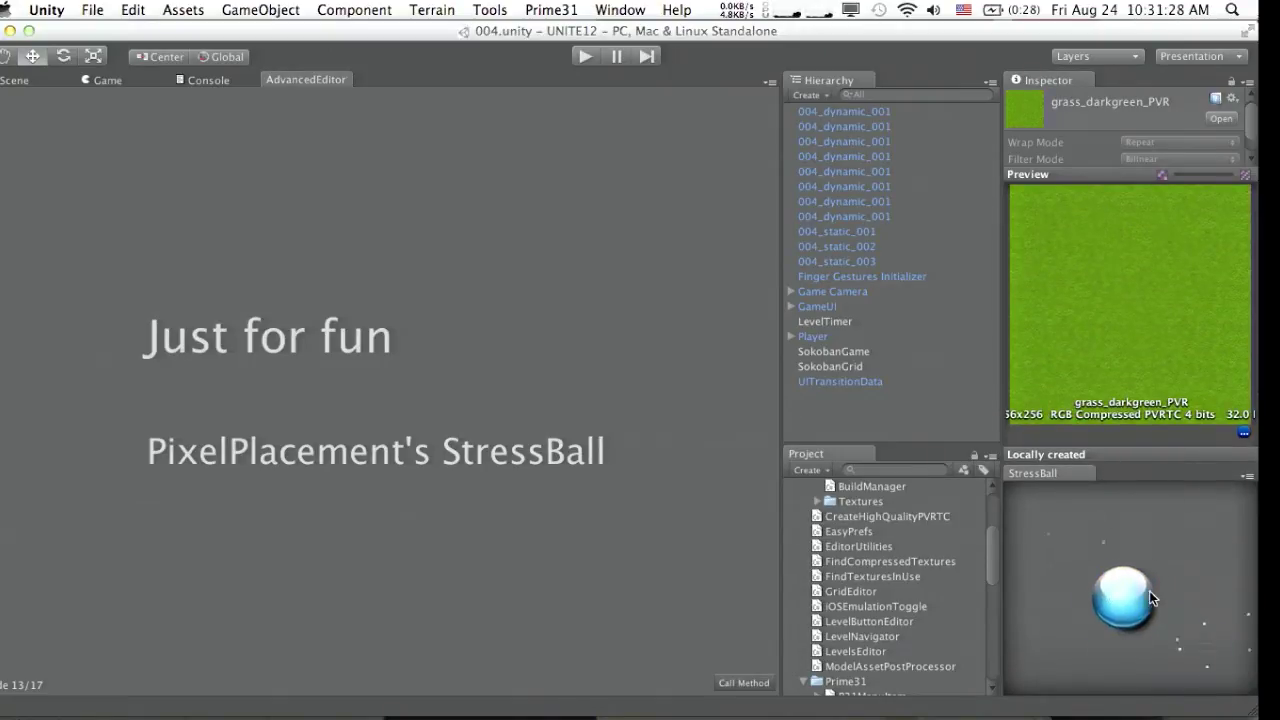
pyautogui.moveTo(1045, 665); pyautogui.dragTo(1190, 568)
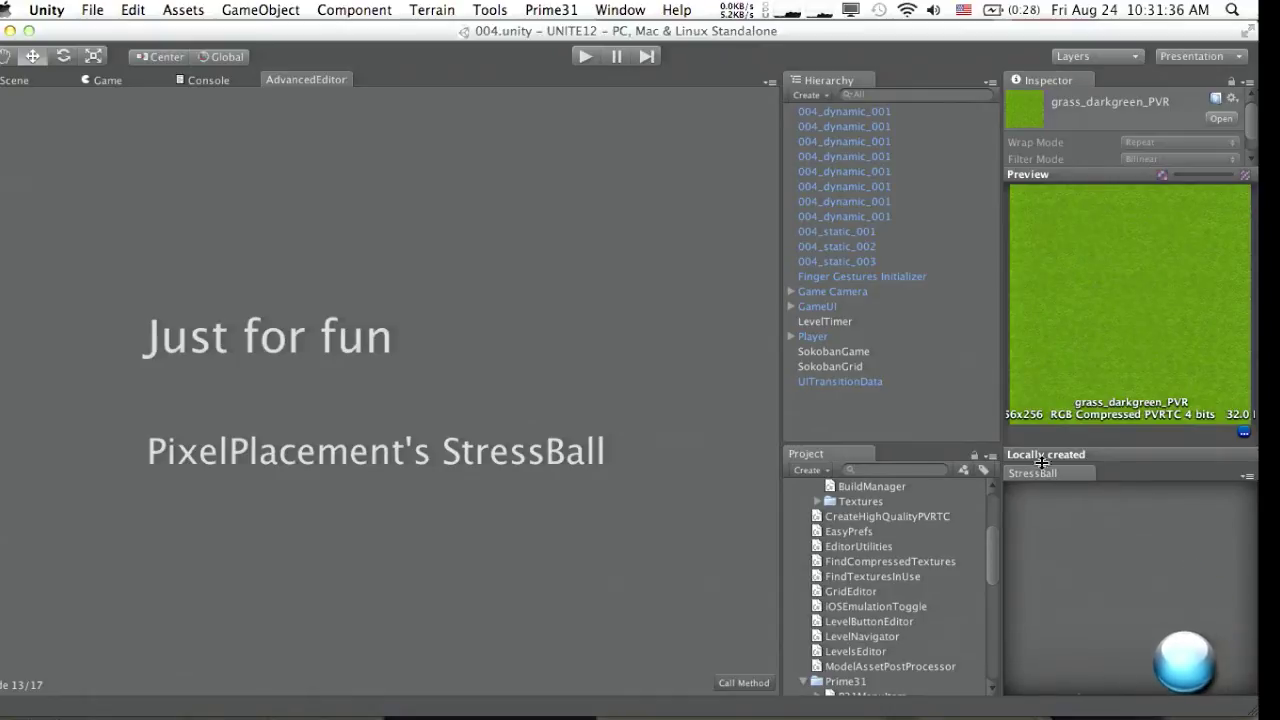
# Advance the presentation to the Web Window slide and close the StressBall window.
pyautogui.press('Right')
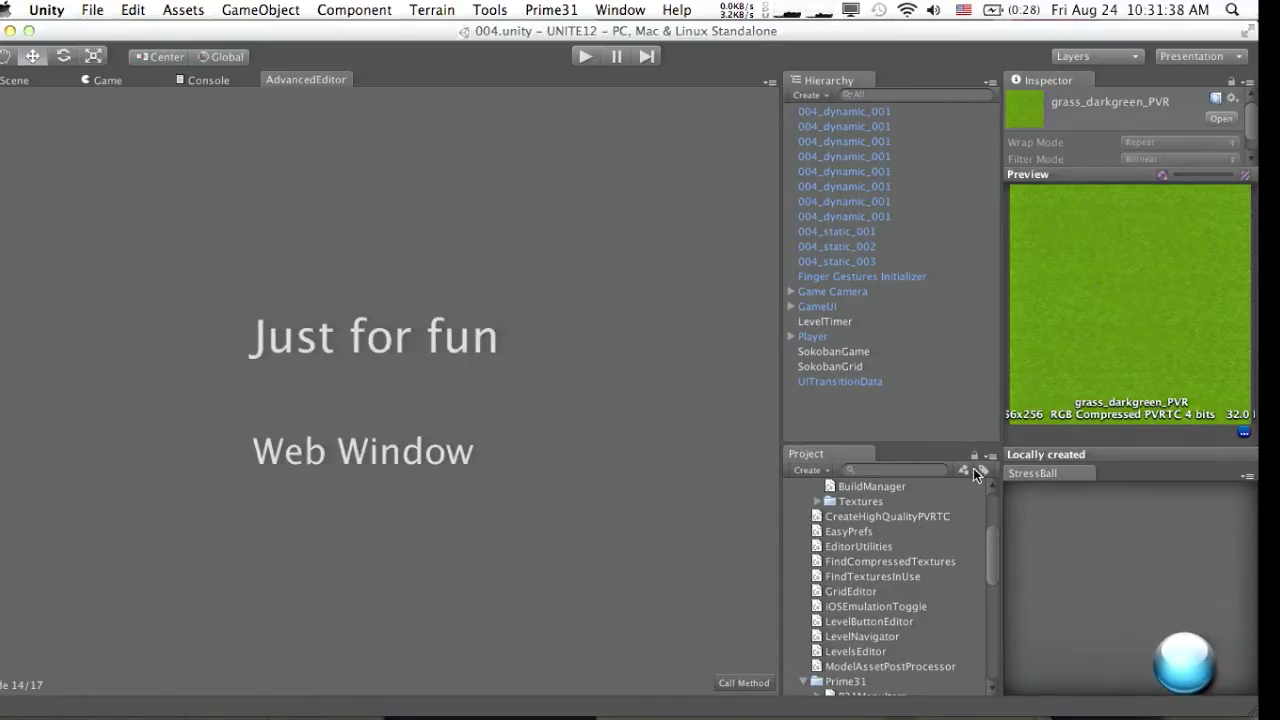
pyautogui.rightClick(1029, 469)
pyautogui.click(1040, 494)
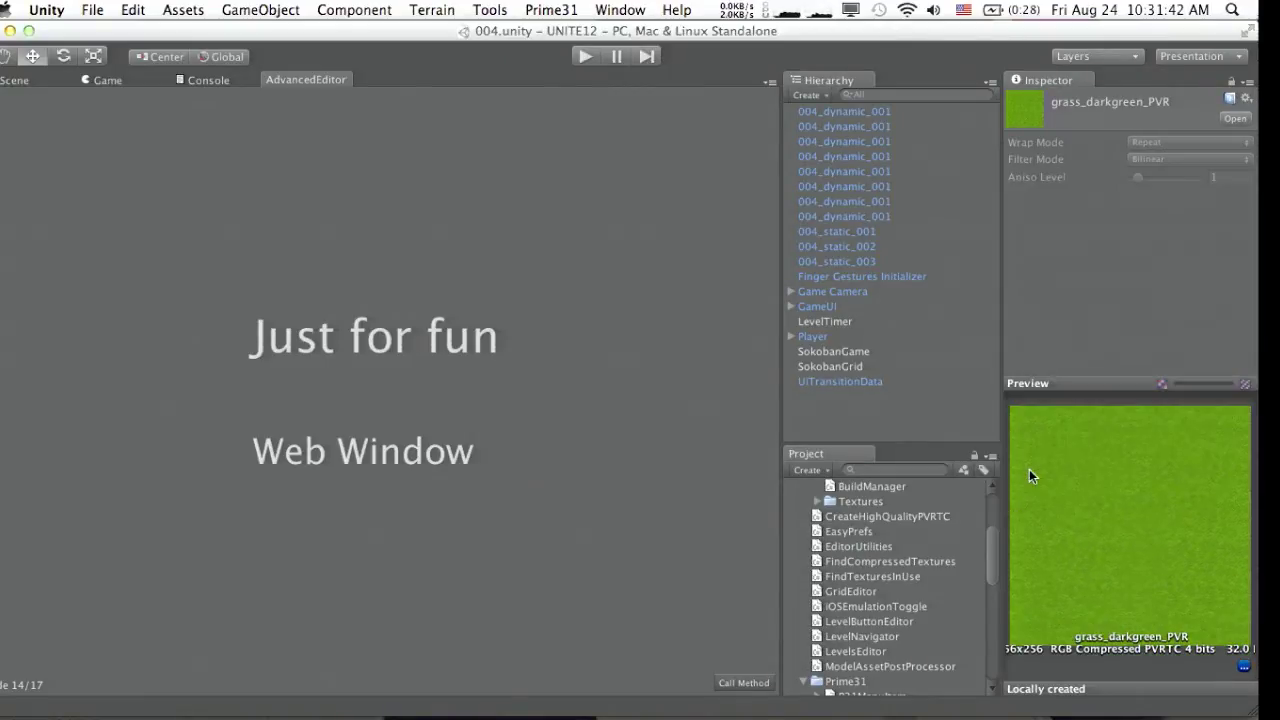